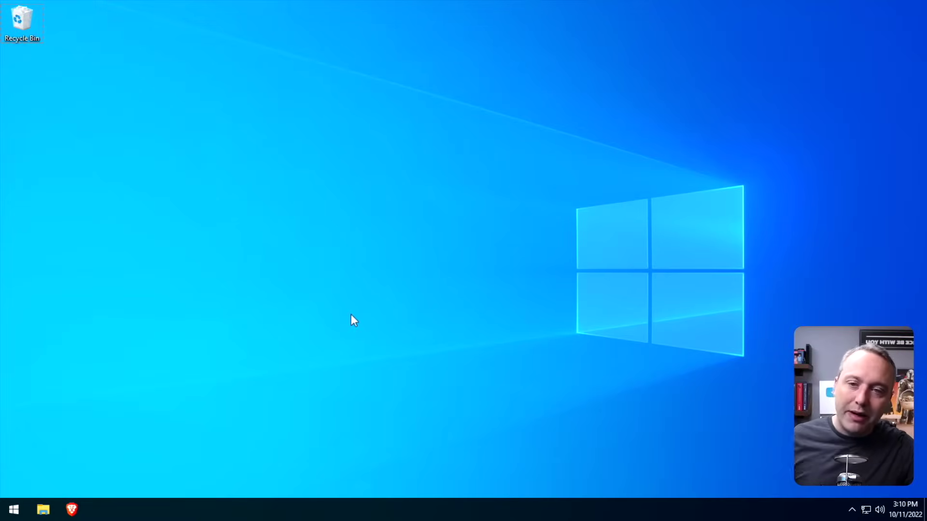
- Open Task Manager's Performance tab to view the AMD Ryzen 5 5600X CPU graph
key("ctrl+shift+Escape")
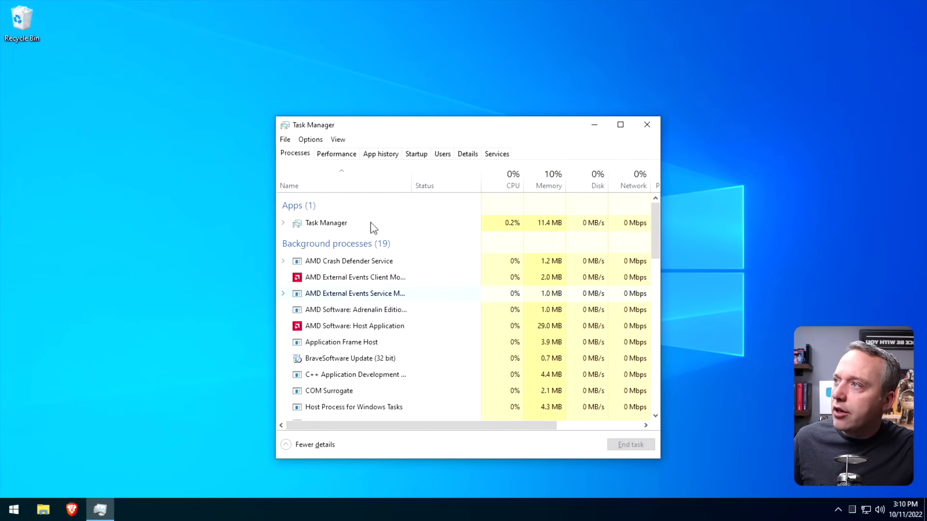
left_click(340, 154)
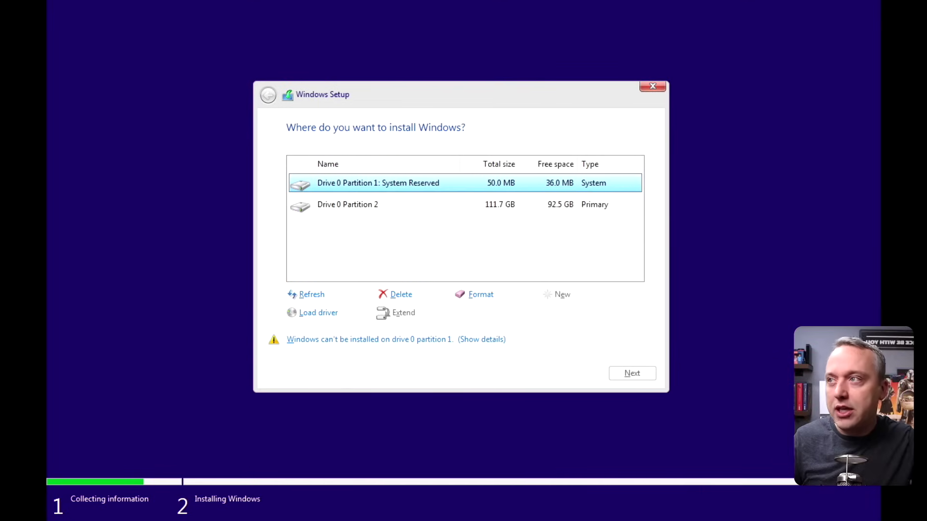
- Delete the 50.0 MB System Reserved partition, then retry deleting the 111.7 GB partition
left_click(411, 296)
left_click(553, 315)
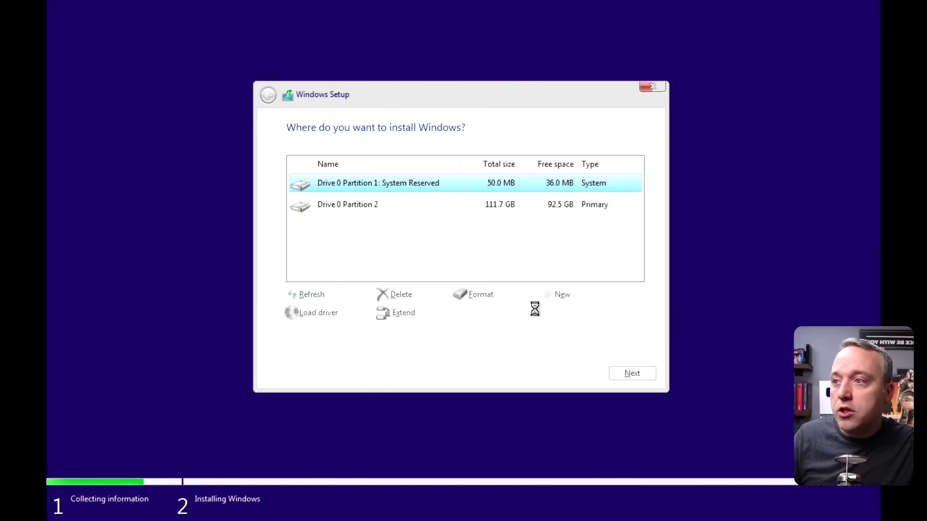
left_click(383, 211)
left_click(399, 297)
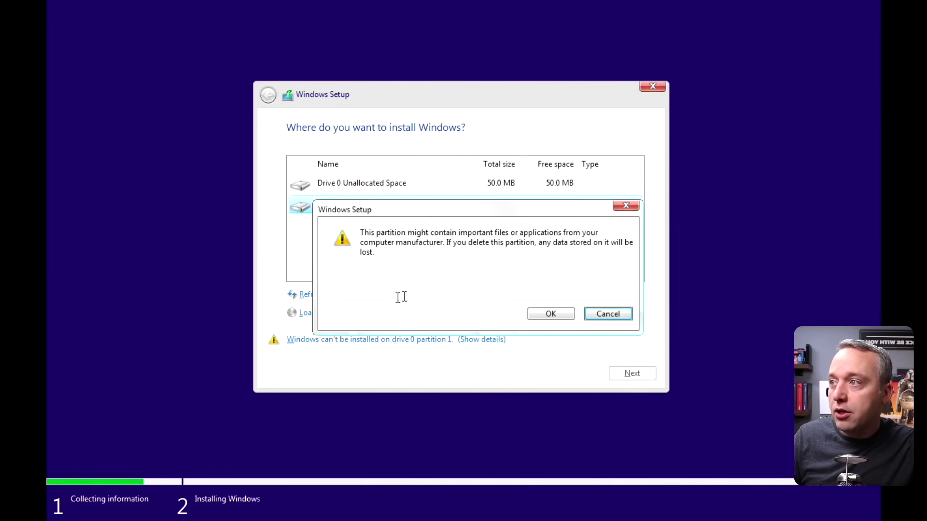
left_click(601, 312)
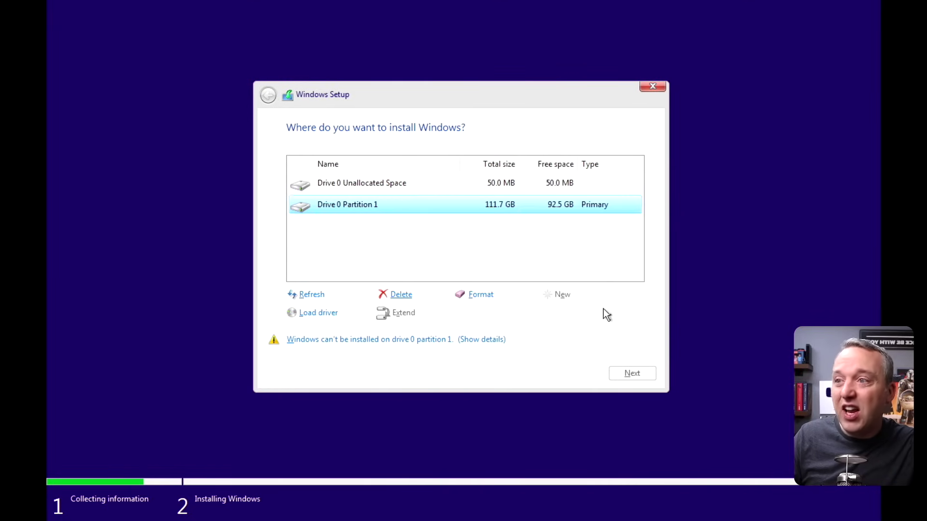
left_click(400, 294)
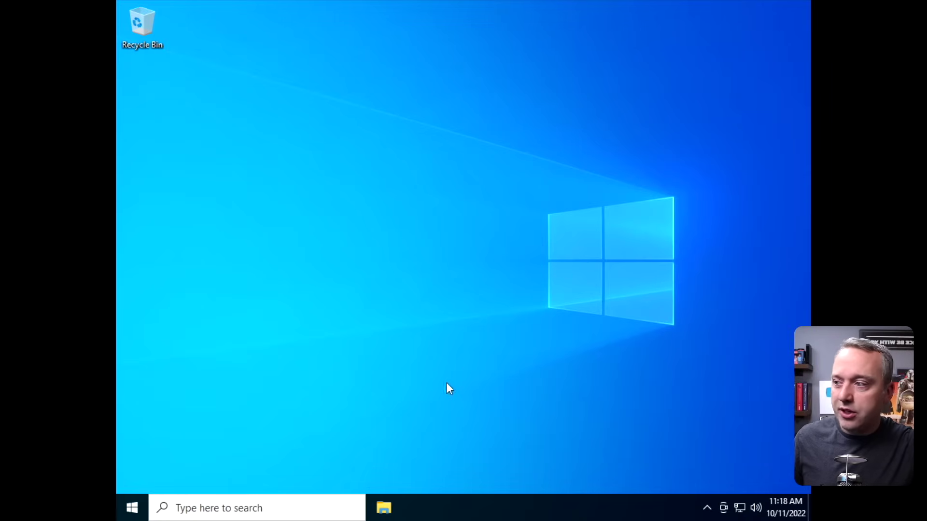
- Open Settings from Start and go to Update & Security
left_click(138, 505)
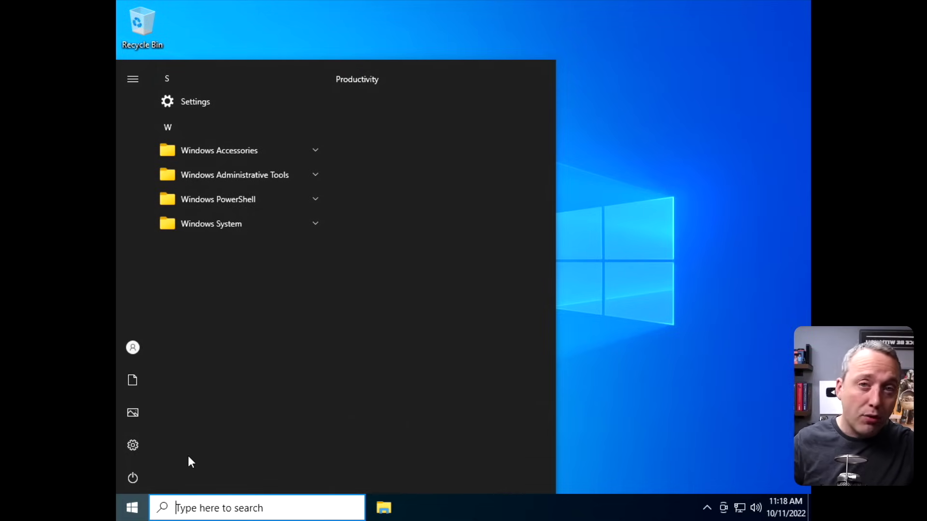
left_click(133, 446)
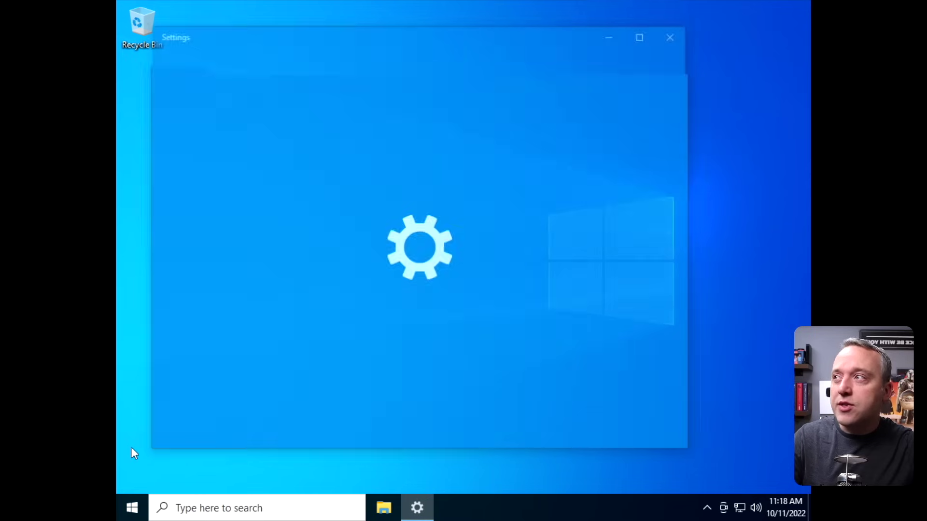
scroll(438, 332, "down", 2)
scroll(439, 332, "down", 3)
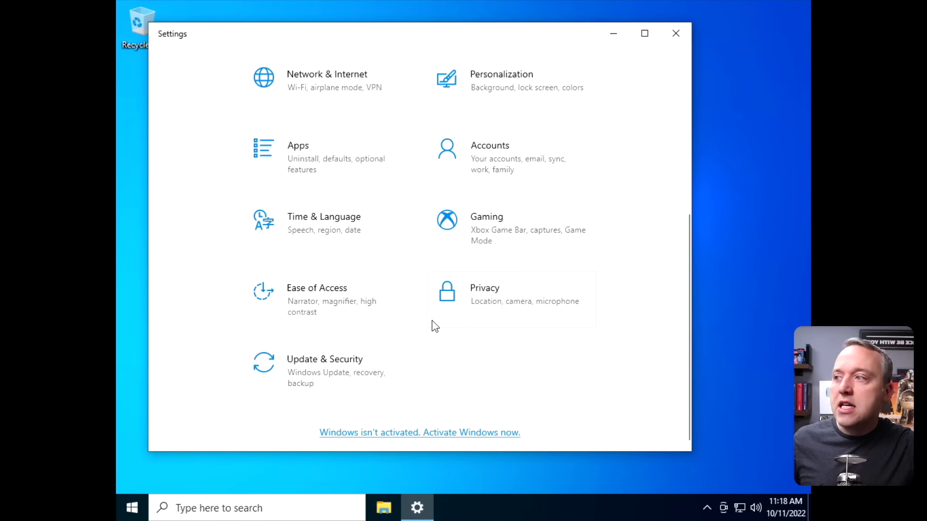
left_click(325, 378)
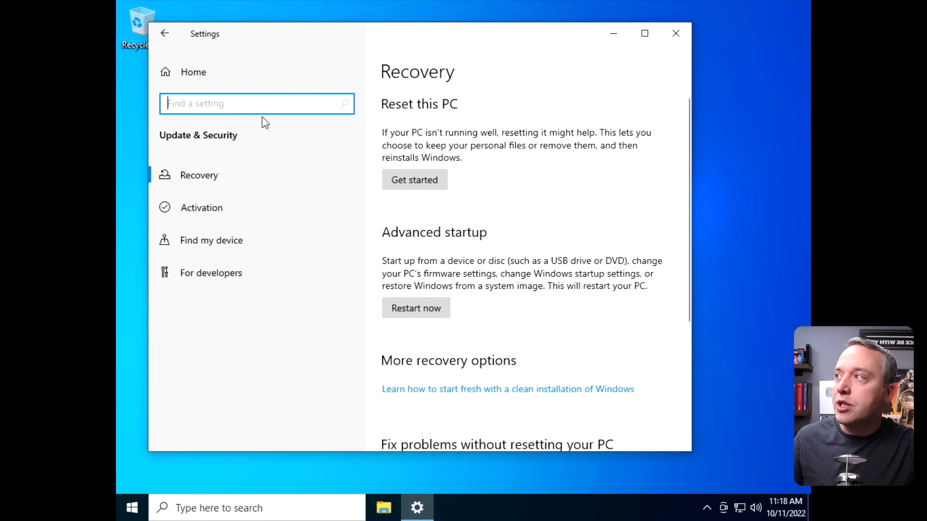
- Type 'secu' into the Find a setting search box, then clear it
type("sd")
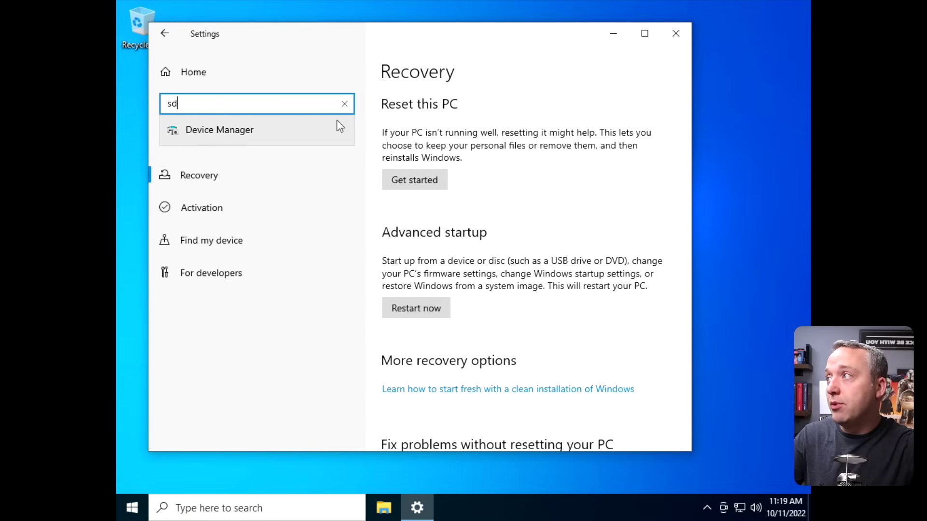
key("BackSpace")
key("BackSpace")
type("secu")
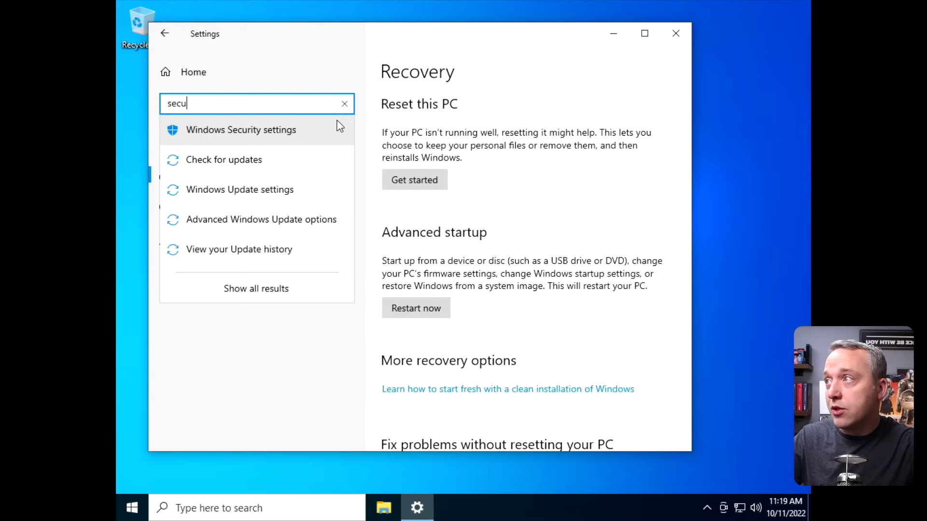
key("Escape")
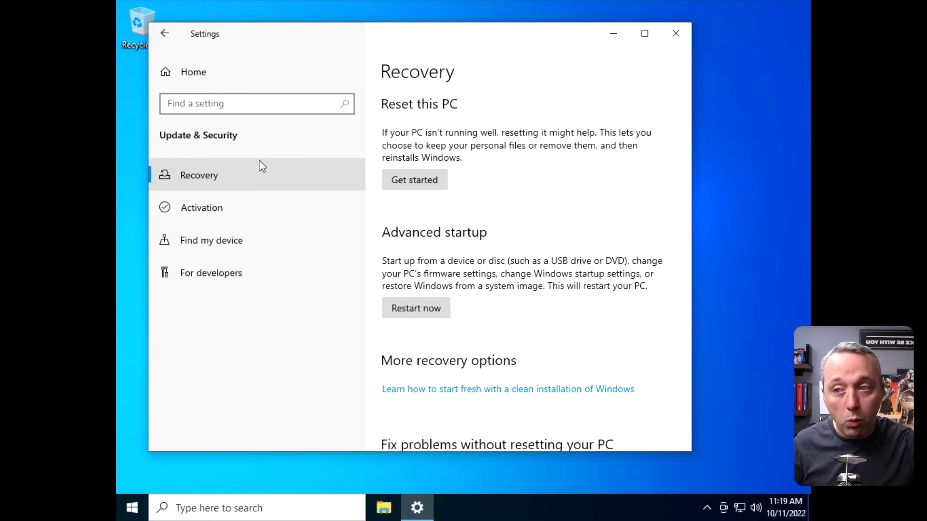
- Close Settings and view CPU performance in the expanded Task Manager
left_click(670, 41)
key("ctrl+shift+Escape")
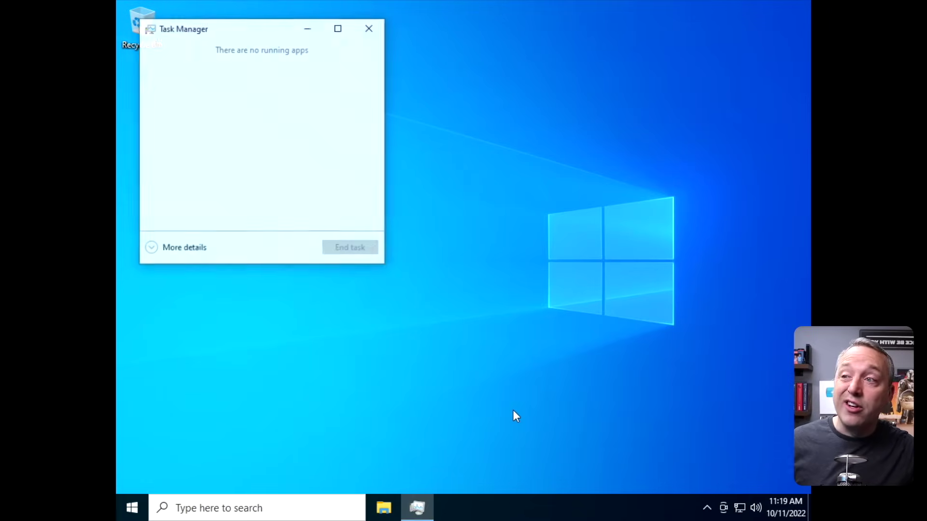
left_click(164, 248)
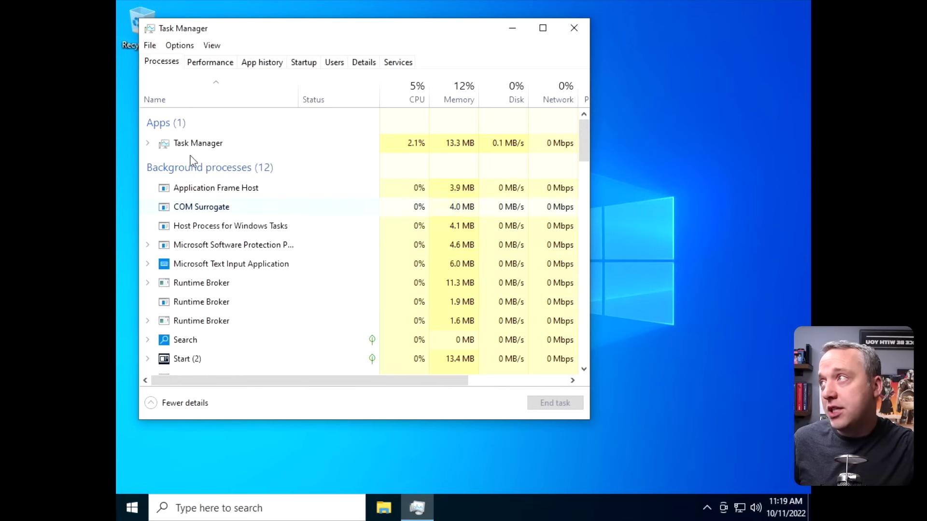
left_click(208, 64)
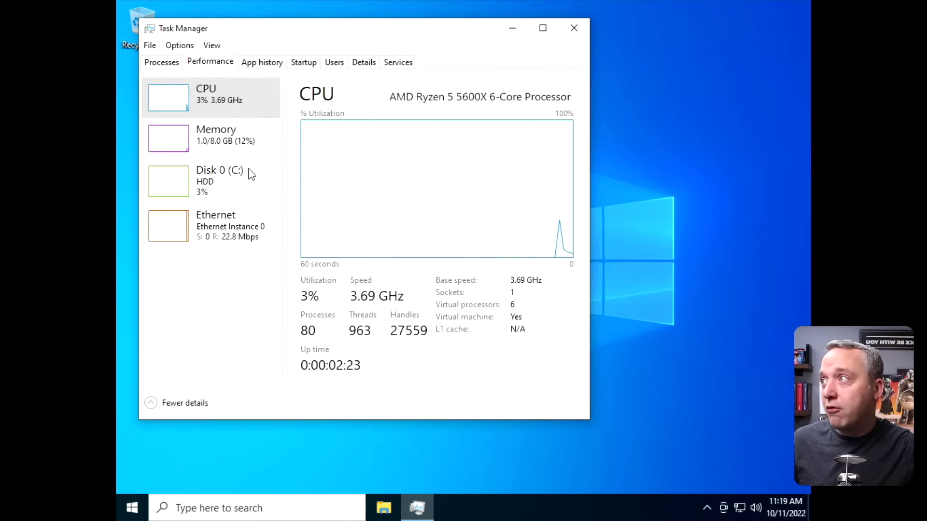
- Close Task Manager and set the taskbar search box to Hidden
left_click(574, 34)
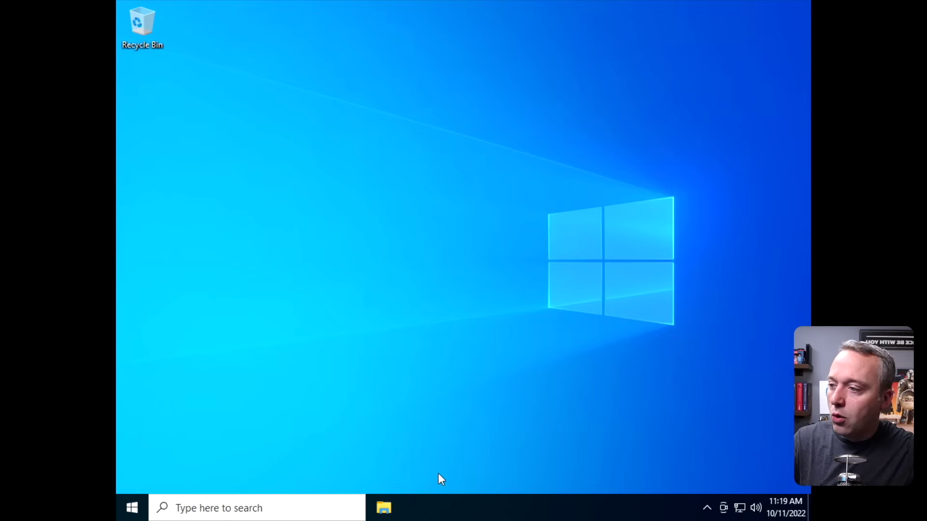
right_click(458, 513)
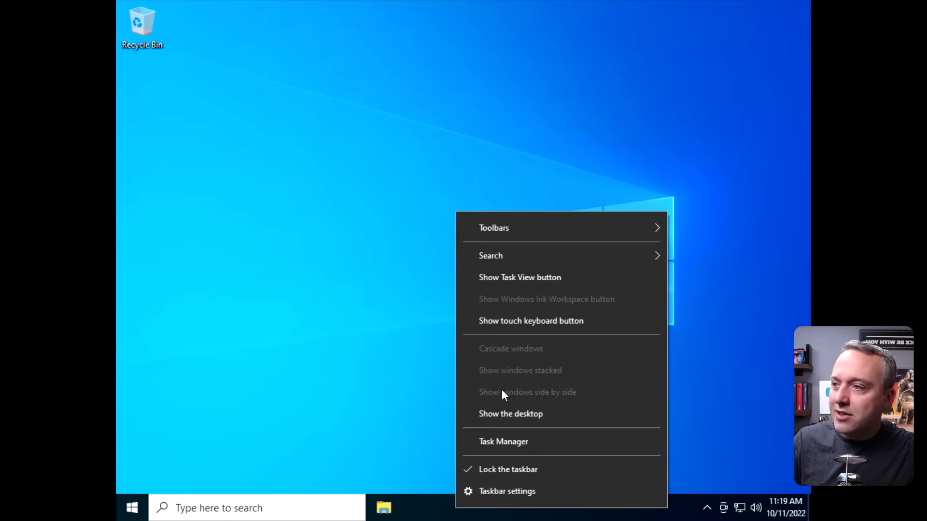
mouse_move(500, 259)
left_click(425, 259)
- Lower the UAC notification level to Never notify and apply it
key("super+x")
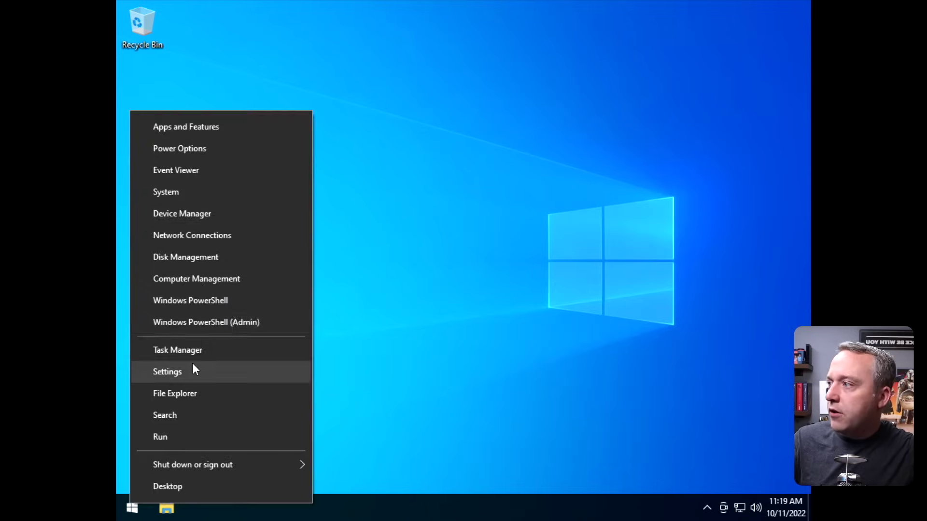
left_click(228, 319)
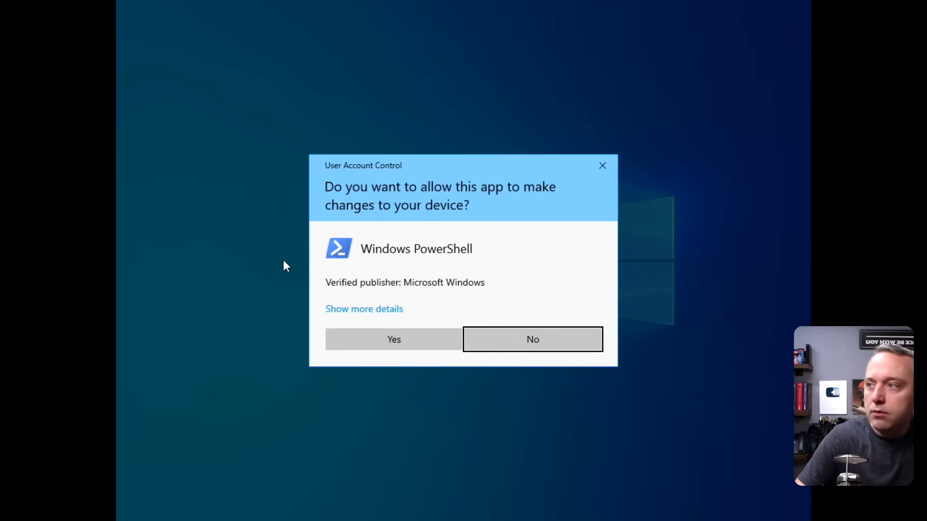
left_click(358, 312)
left_click(369, 334)
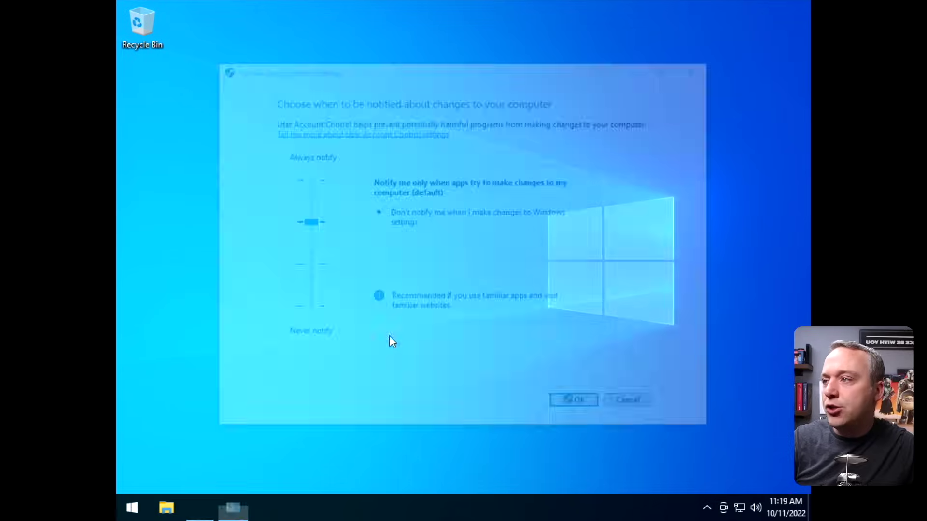
left_click(308, 307)
left_click(574, 408)
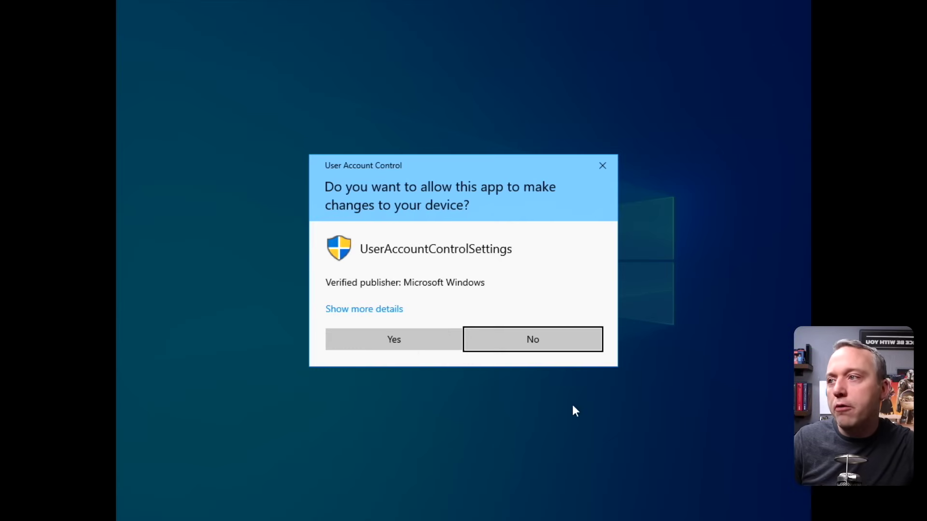
left_click(425, 339)
- In an administrator PowerShell, run irm christitus.com/win | iex
key("super+x")
left_click(252, 333)
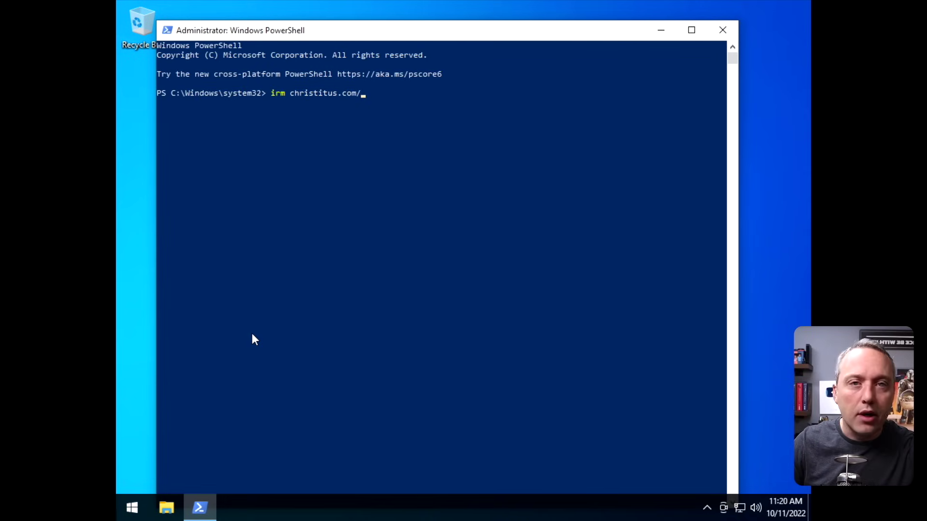
type("win | ie")
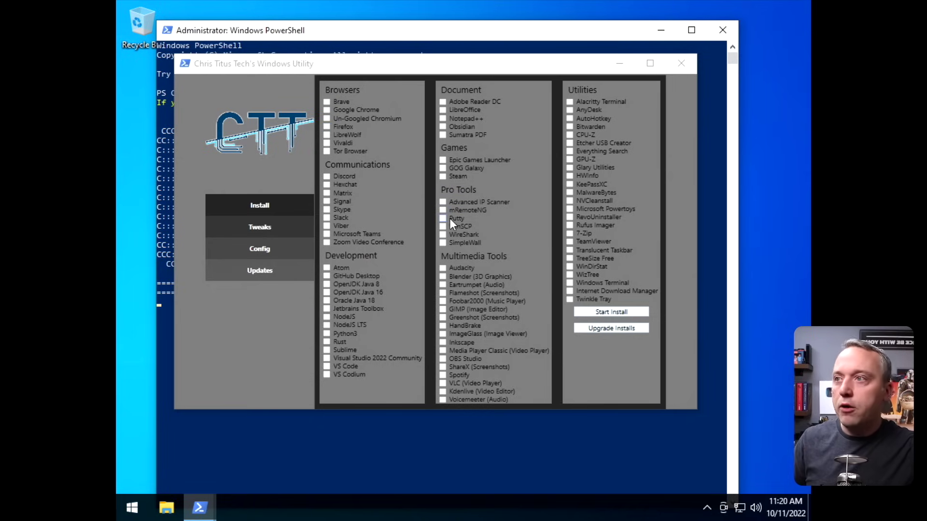
- On the Tweaks page, select the Desktop preset plus Disable UAC and Disable Notification
left_click(303, 228)
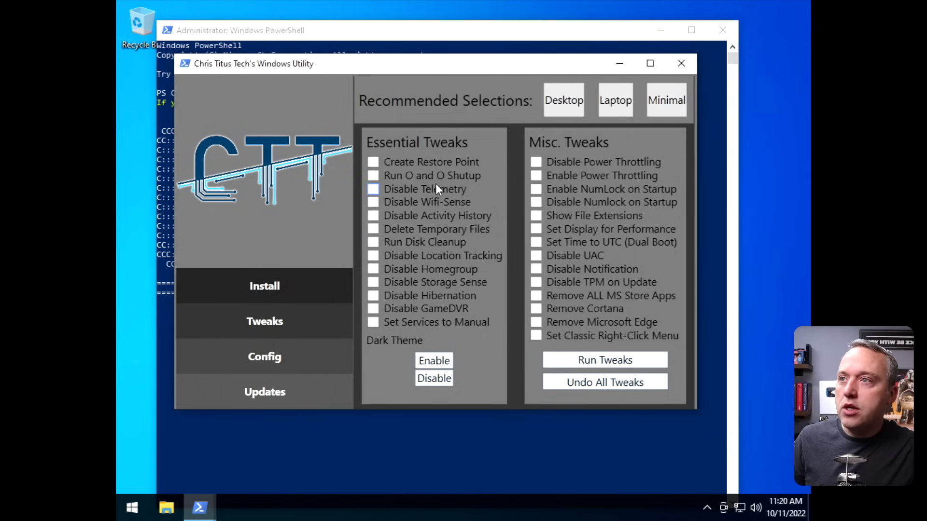
left_click(577, 107)
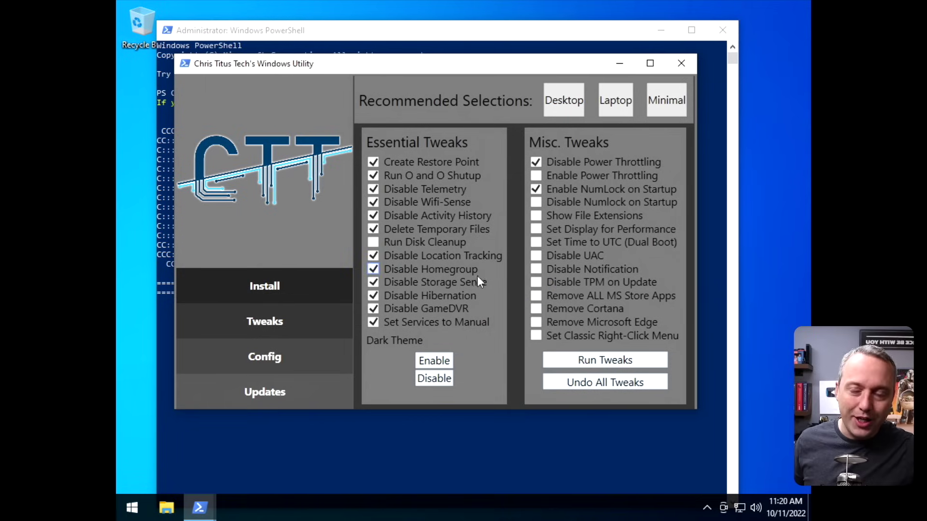
left_click(537, 255)
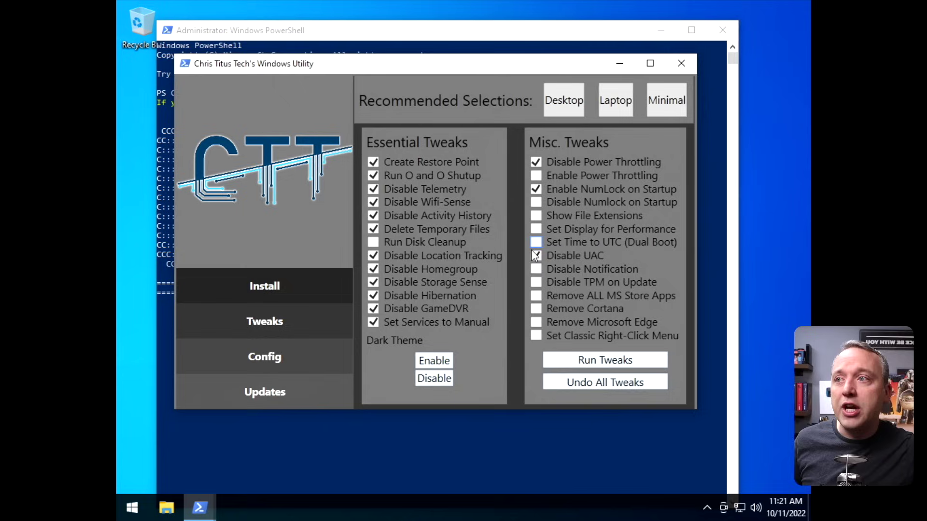
left_click(537, 269)
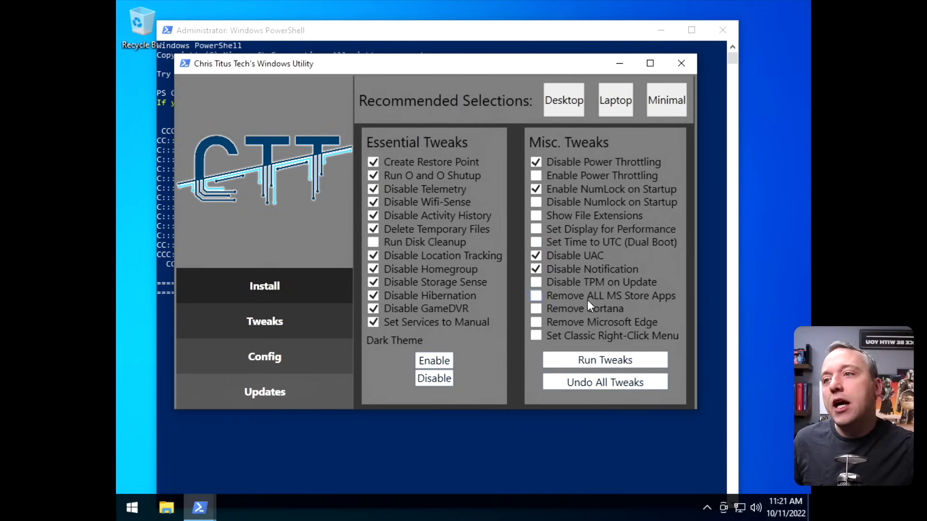
- Run the selected tweaks until the Tweaks are Finished dialog appears
left_click(128, 510)
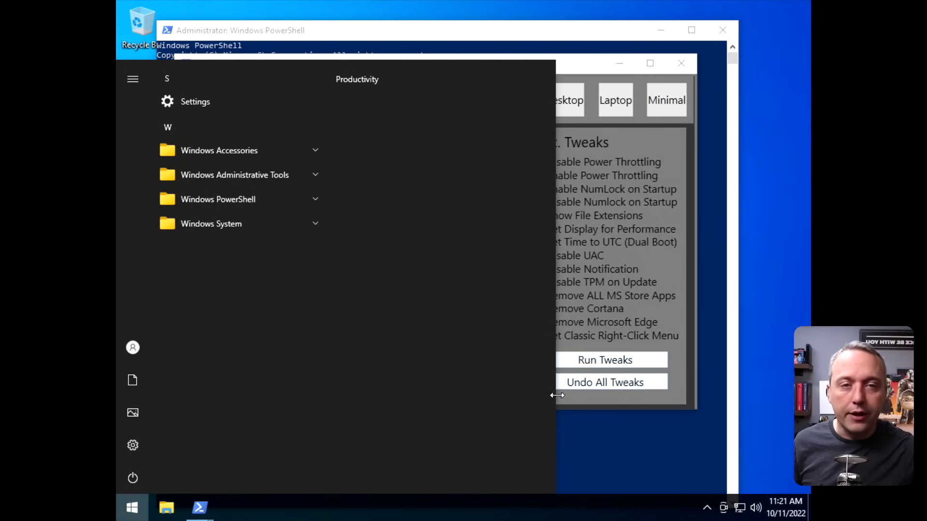
left_click(578, 66)
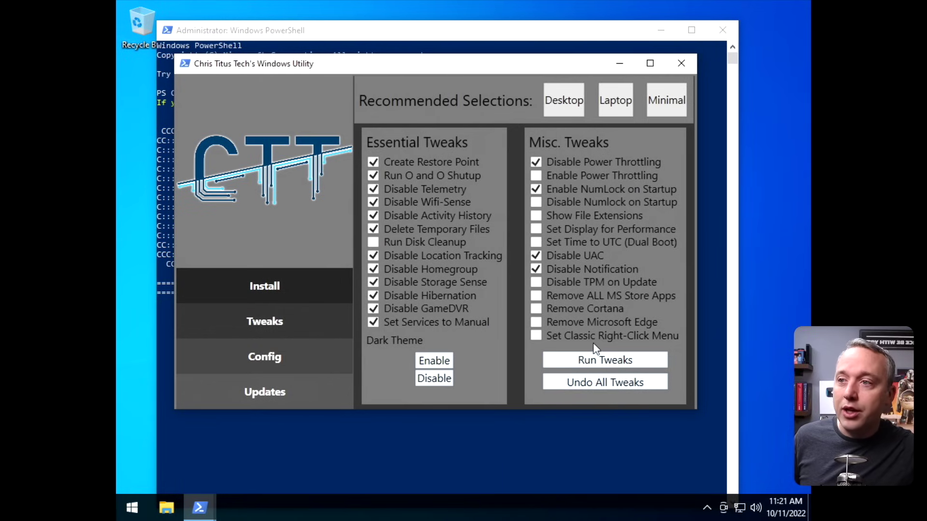
left_click(604, 360)
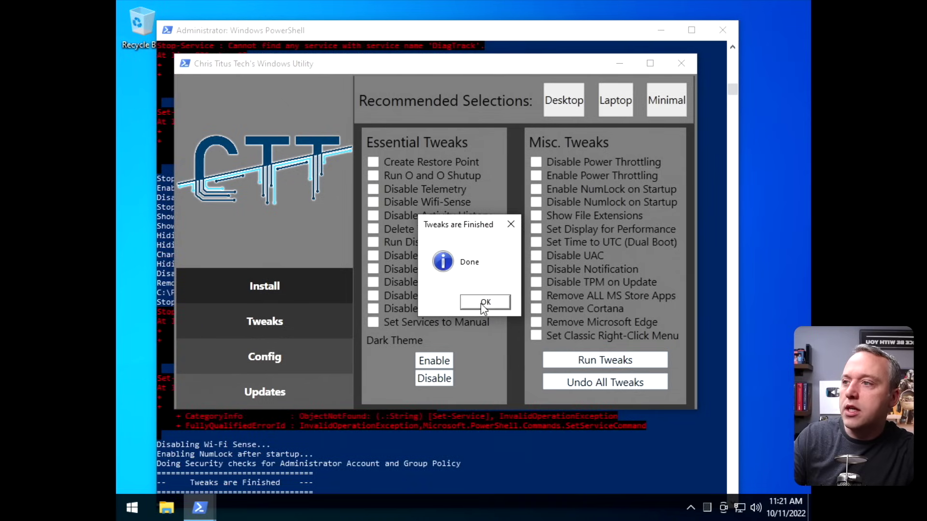
- Dismiss the finished notice, close the utility and PowerShell, and restart Windows
left_click(484, 303)
left_click(682, 64)
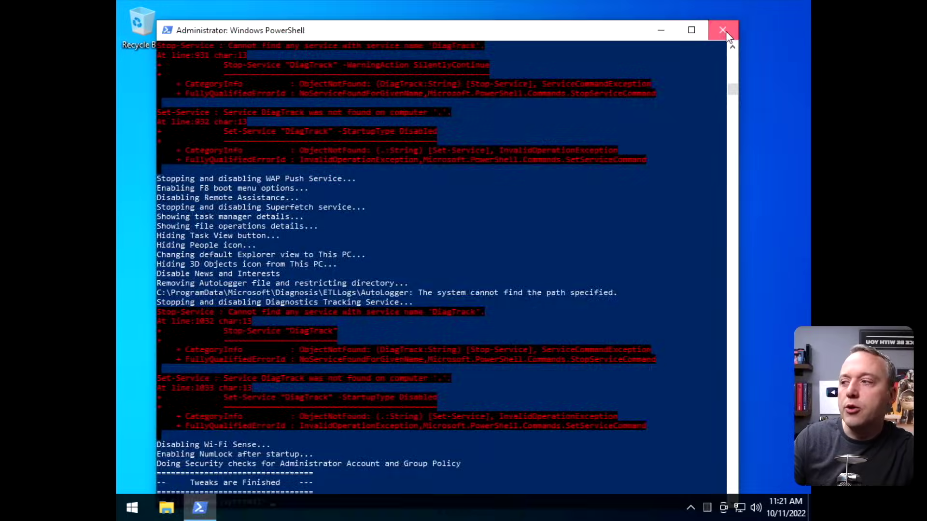
left_click(724, 31)
right_click(132, 508)
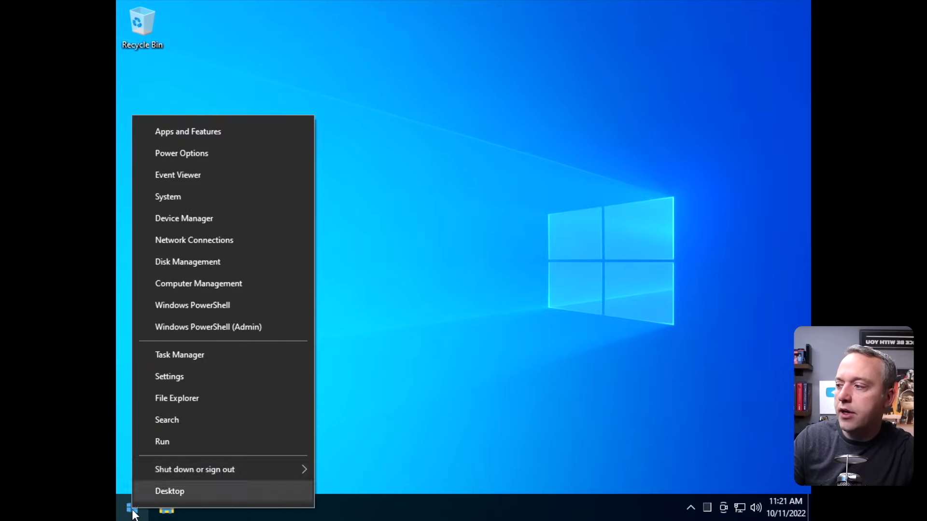
mouse_move(234, 468)
left_click(335, 466)
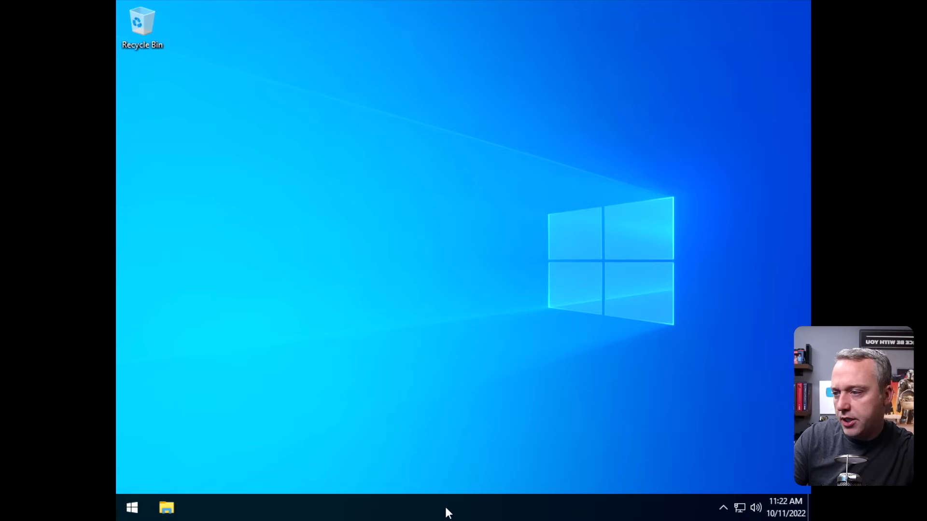
- Check CPU usage in a maximized Task Manager Performance tab, then close it
right_click(412, 518)
left_click(437, 445)
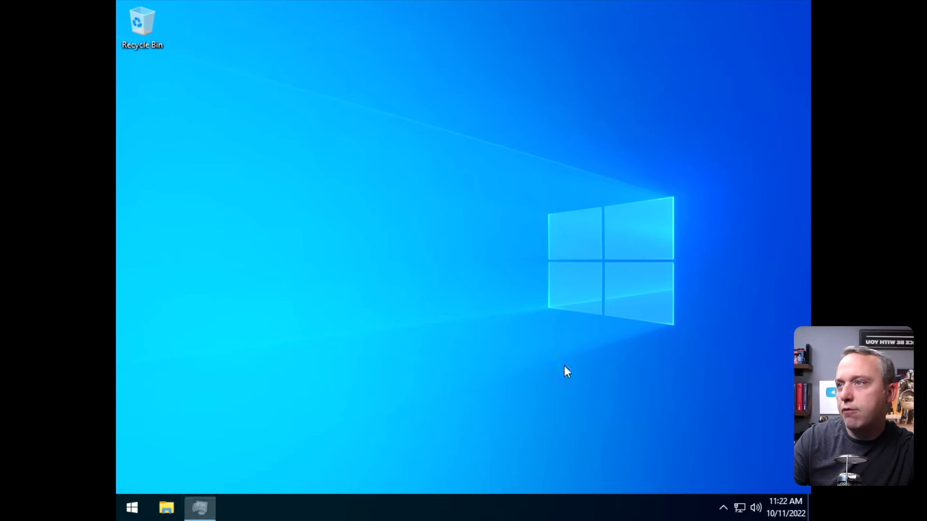
left_click(226, 63)
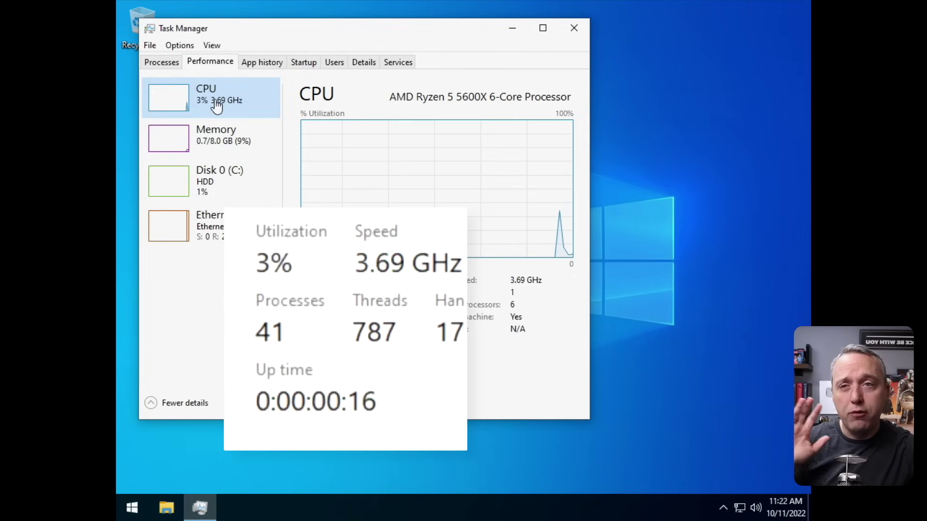
key("super+Up")
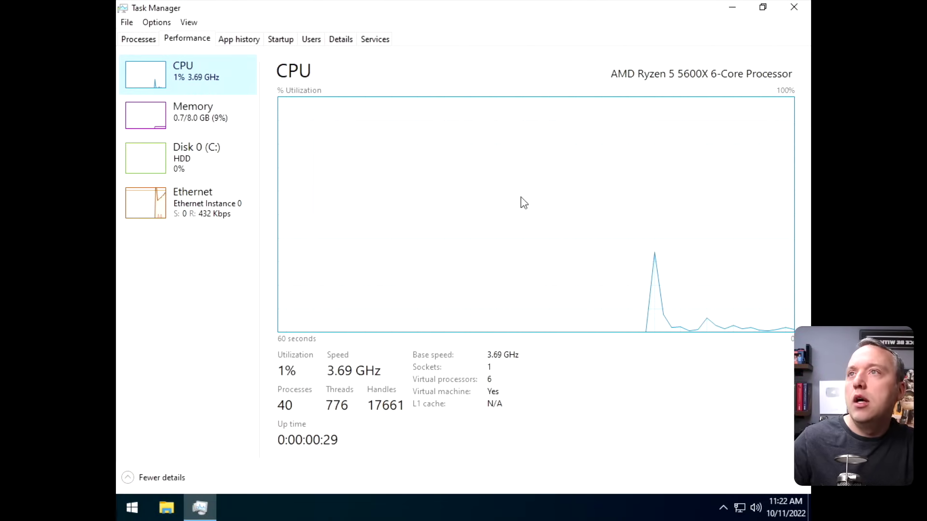
left_click(793, 6)
- Review the device list in Device Manager, close it, and open the desktop menu
right_click(132, 506)
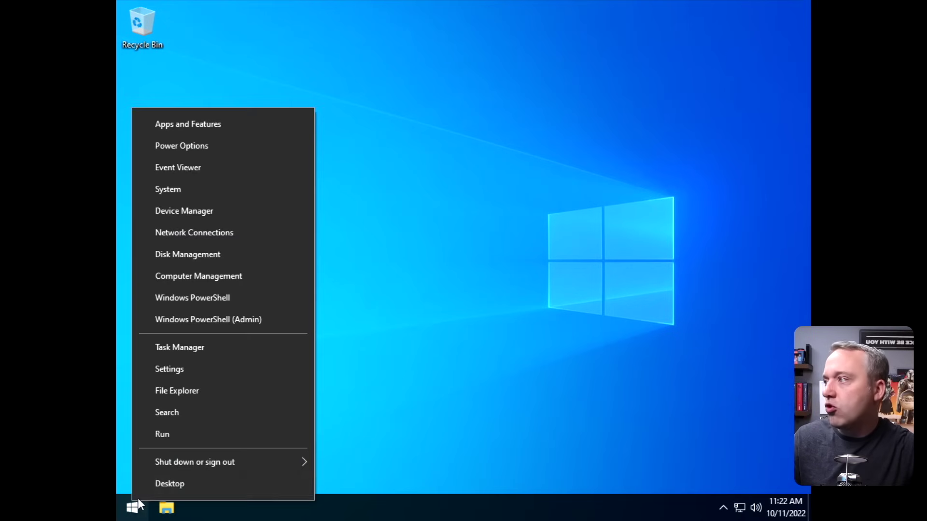
left_click(199, 211)
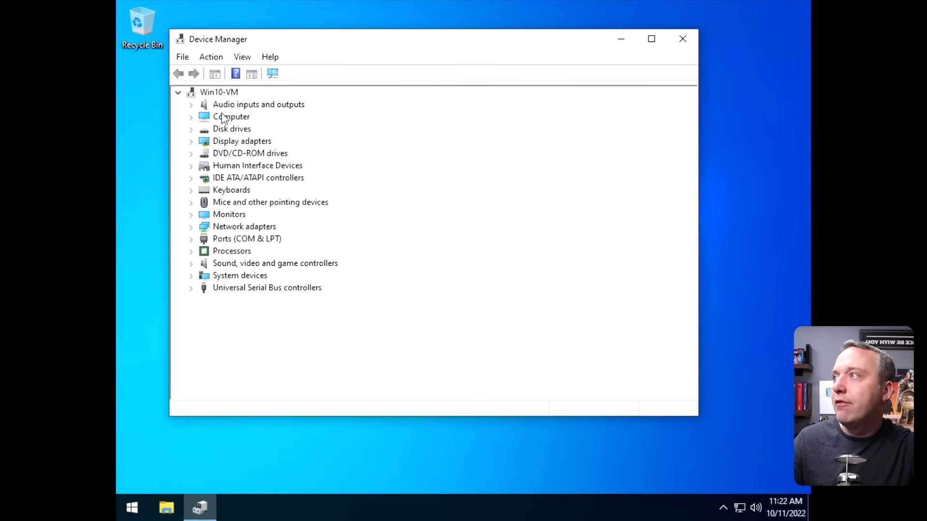
left_click(682, 39)
right_click(506, 199)
- Set the display resolution to 1600 × 900, keep the change, and close Settings
left_click(563, 312)
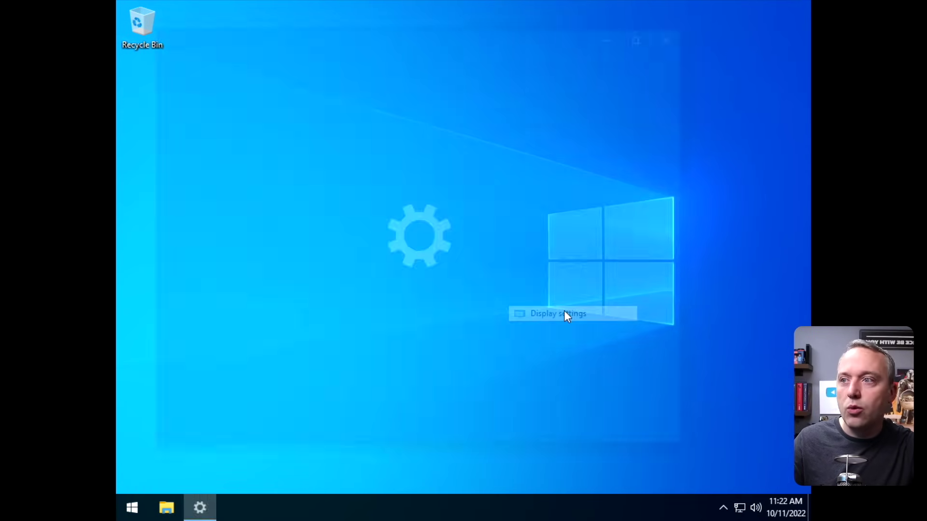
scroll(524, 302, "down", 5)
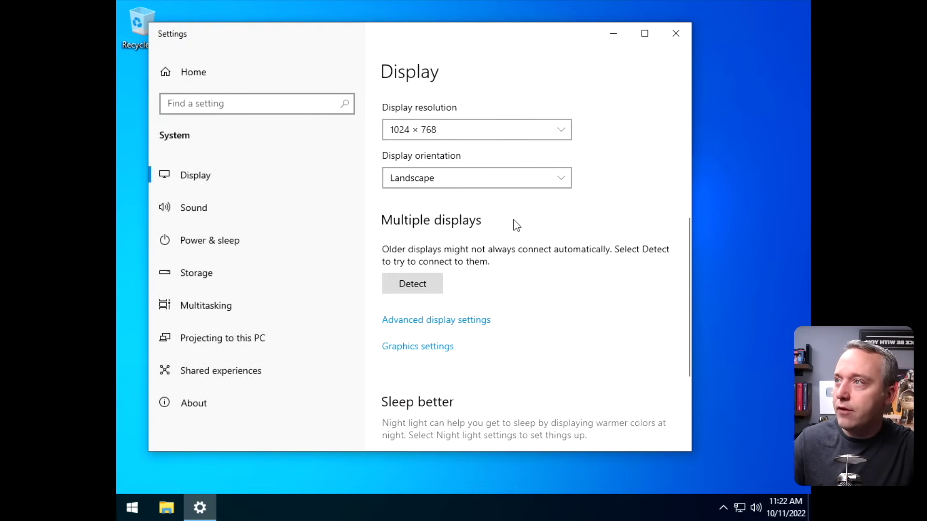
left_click(537, 204)
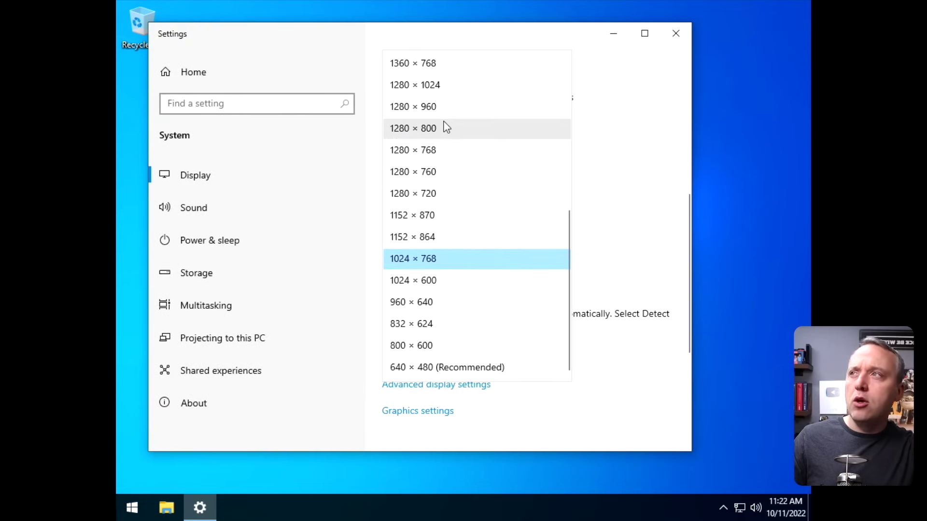
scroll(470, 159, "up", 3)
left_click(432, 123)
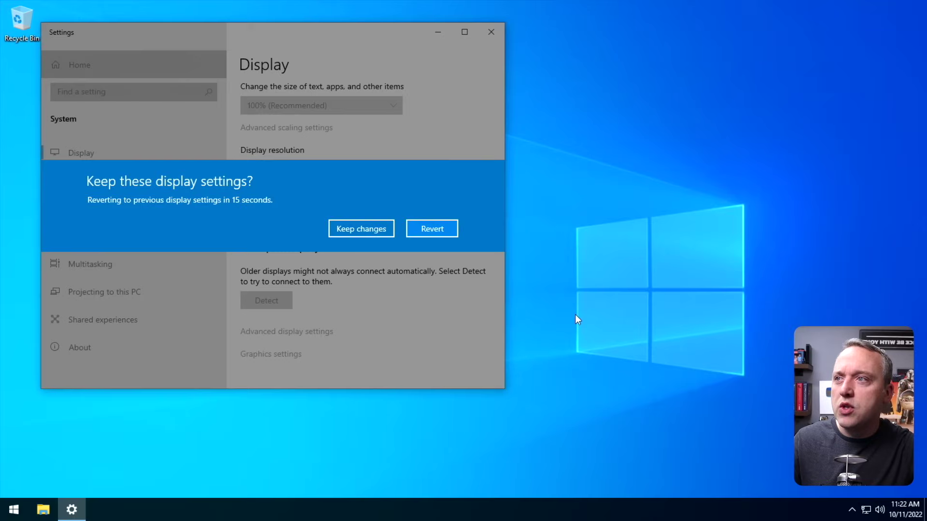
left_click(390, 234)
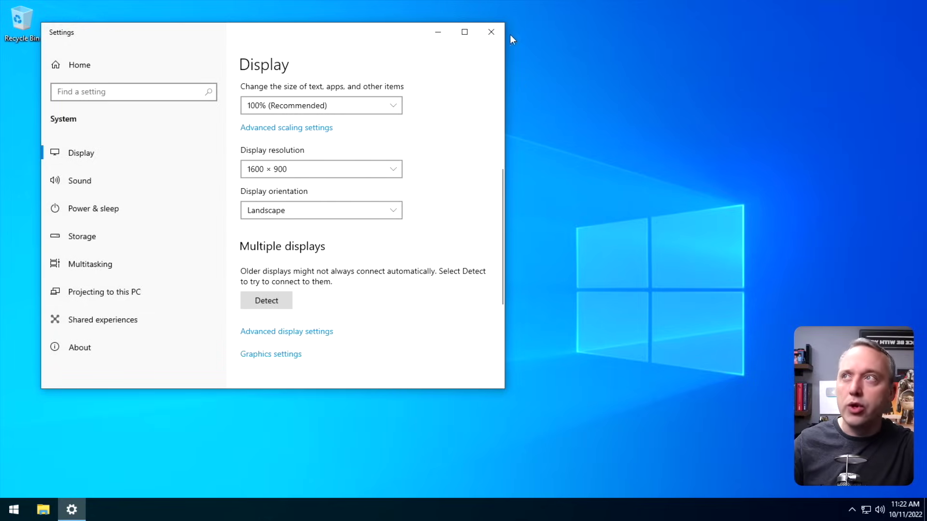
left_click(492, 31)
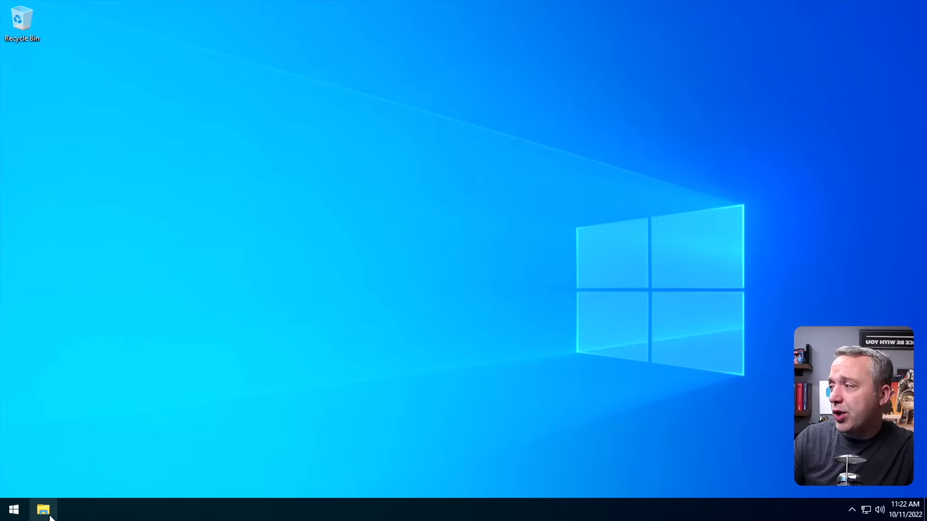
- Open File Explorer at This PC
left_click(14, 510)
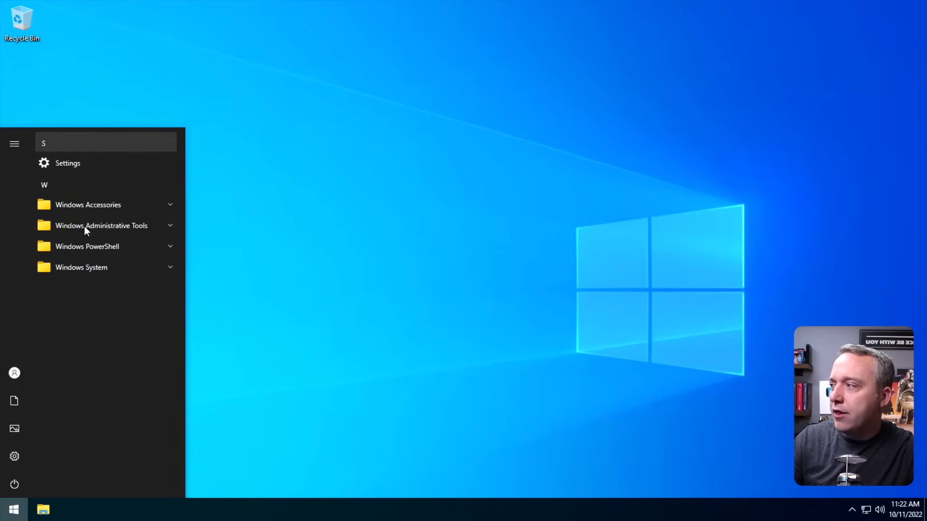
key("super+e")
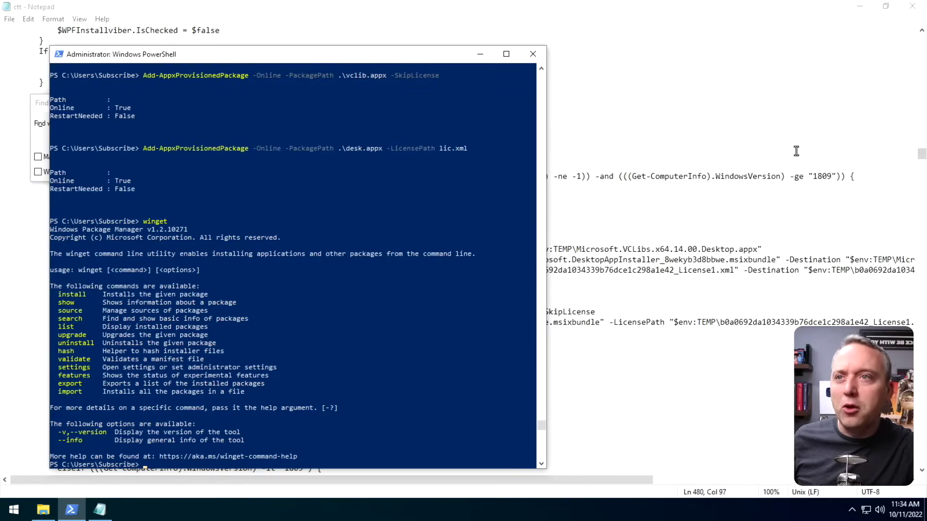
- Select the Start-BitsTransfer winget download URLs in the ctt script, then type Invoke-RestMethod in PowerShell
scroll(755, 234, "up", 6)
left_click(606, 235)
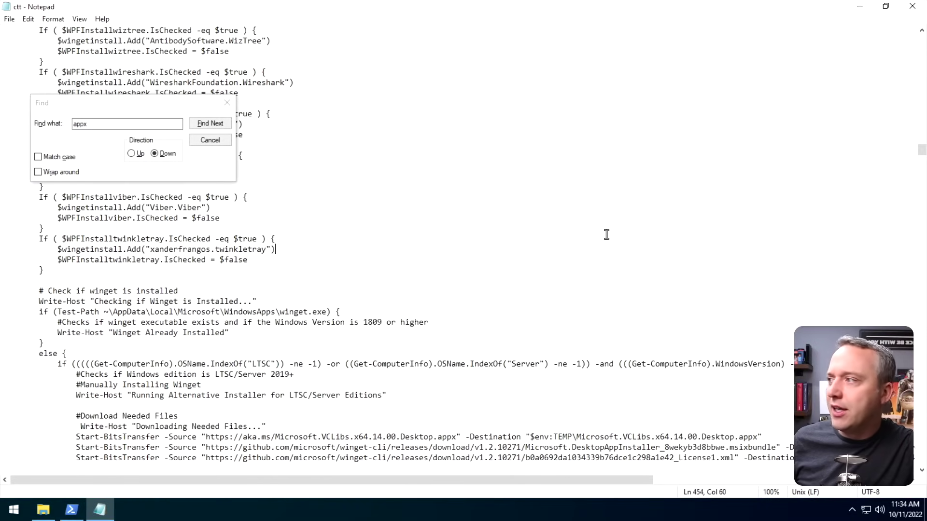
scroll(603, 212, "down", 5)
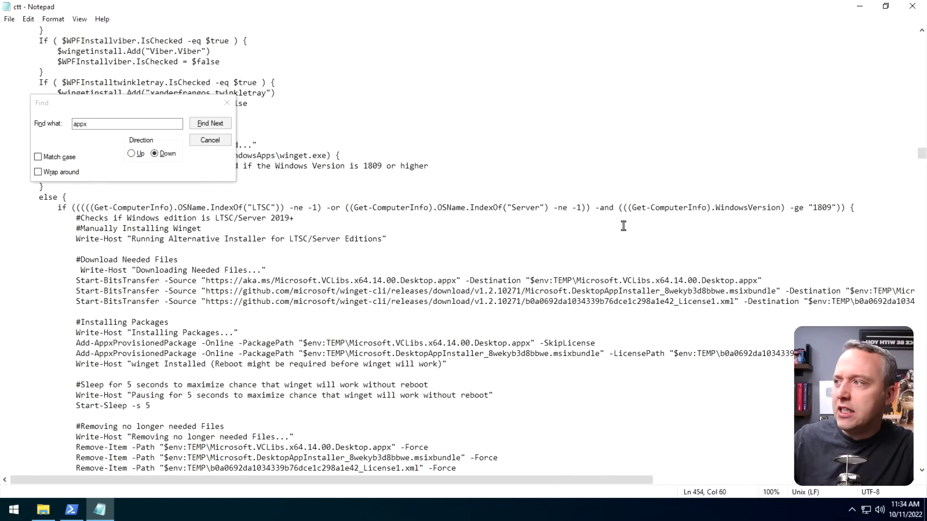
left_click_drag(108, 281, 831, 301)
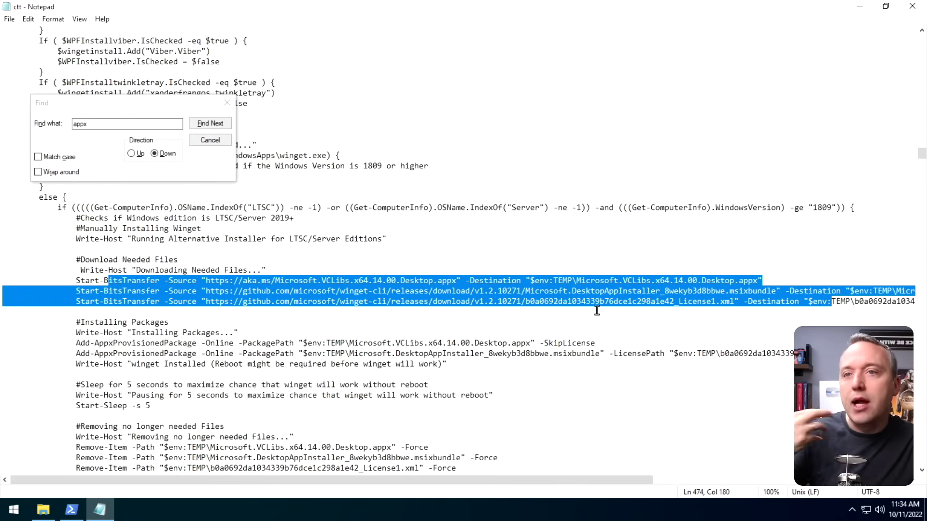
left_click_drag(383, 292, 385, 286)
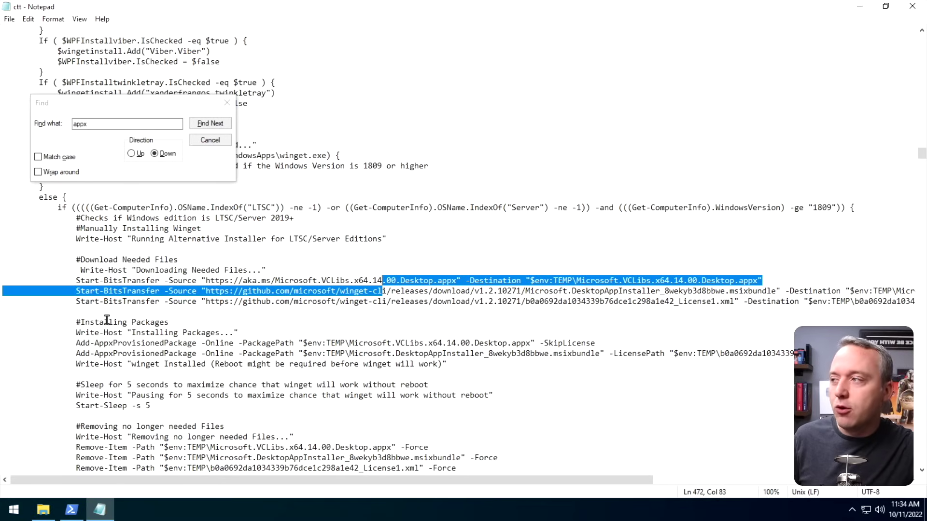
key("alt+Tab")
type("Invoke-RestMethod")
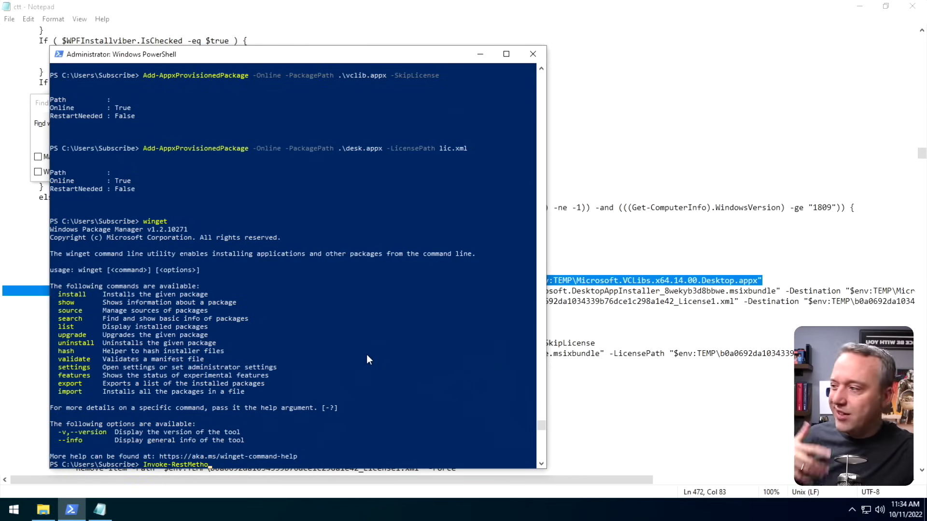
- Clear the partly typed command and scroll through winget's listed commands and options
key("BackSpace")
key("BackSpace")
key("BackSpace")
key("BackSpace")
key("BackSpace")
key("BackSpace")
key("BackSpace")
key("BackSpace")
key("BackSpace")
key("BackSpace")
key("BackSpace")
key("BackSpace")
key("BackSpace")
key("BackSpace")
key("BackSpace")
key("BackSpace")
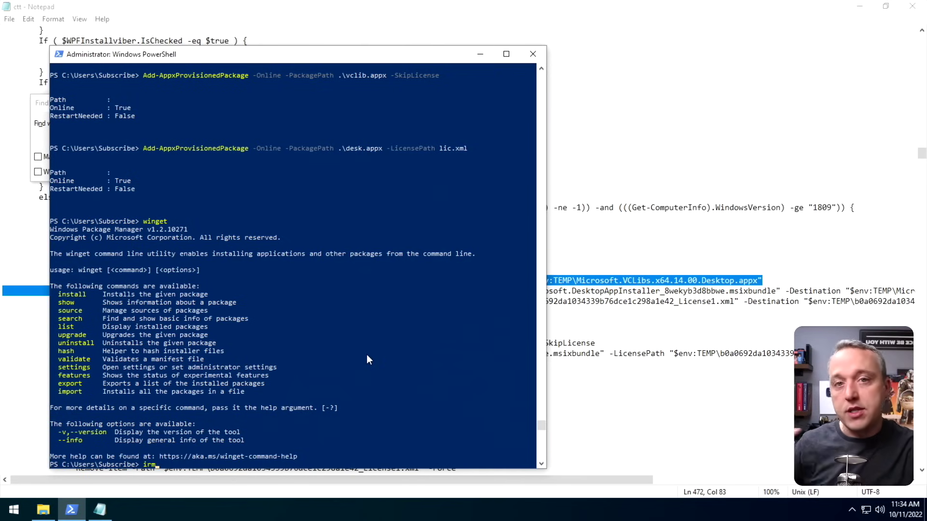
scroll(309, 286, "up", 11)
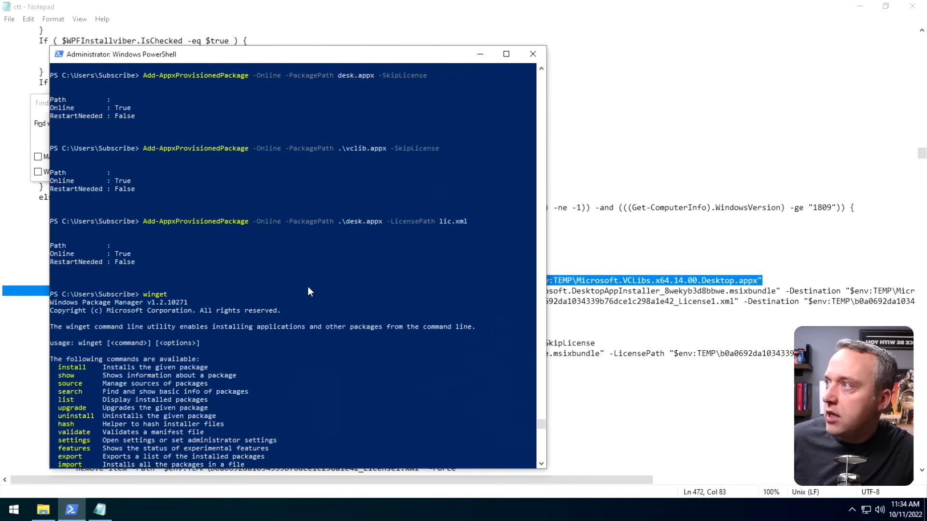
scroll(314, 292, "up", 10)
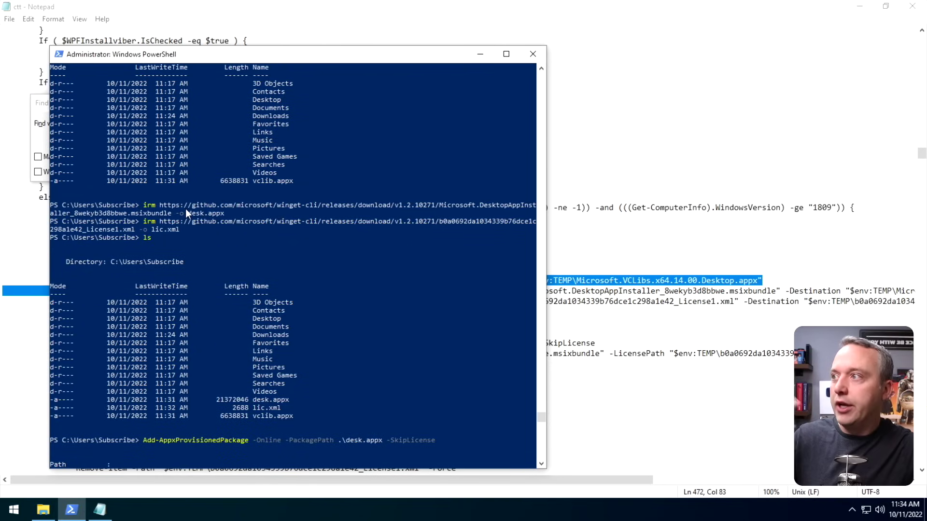
scroll(186, 212, "down", 8)
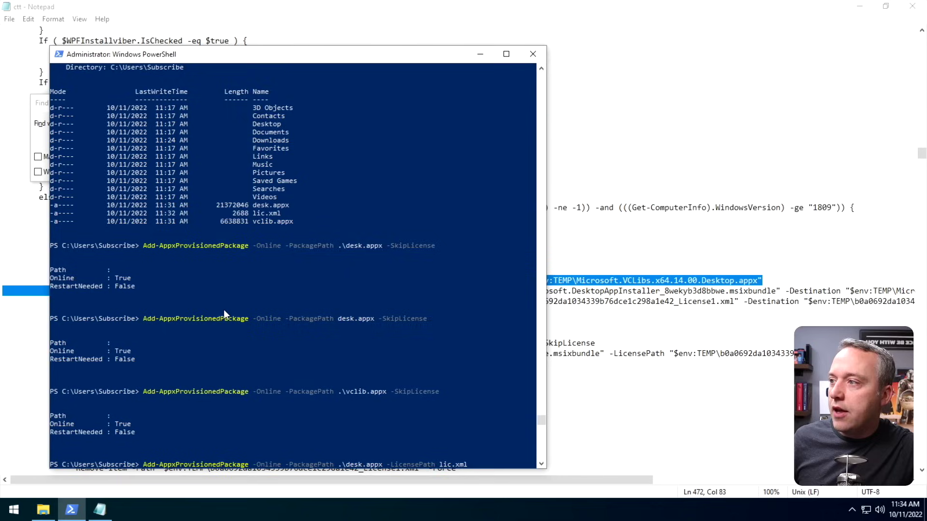
scroll(237, 290, "down", 3)
scroll(266, 261, "down", 16)
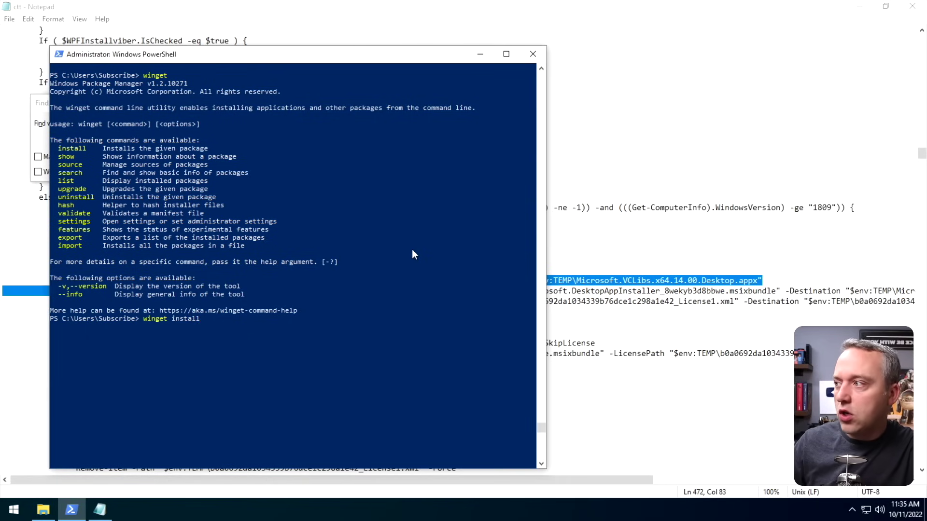
- Run 'winget search brave' and answer Y to accept the msstore source agreement
key("BackSpace")
key("BackSpace")
type("search brave")
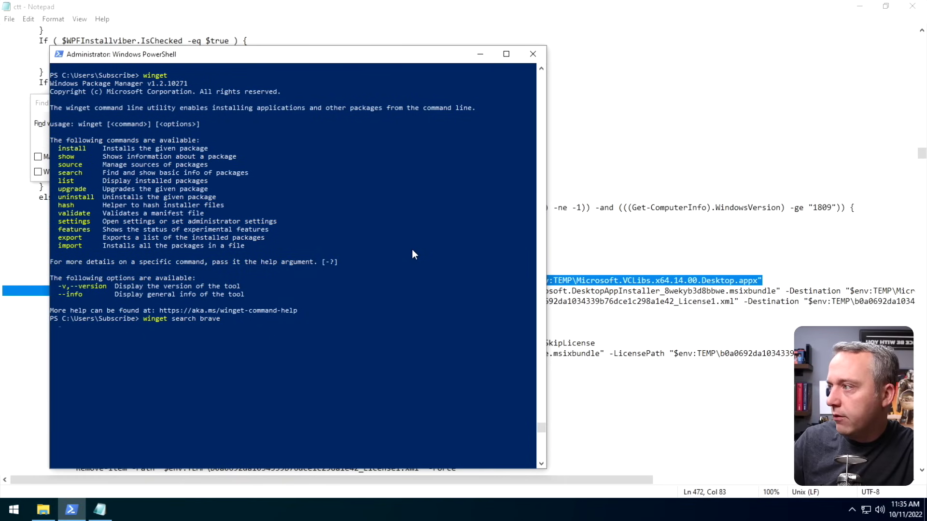
key("Return")
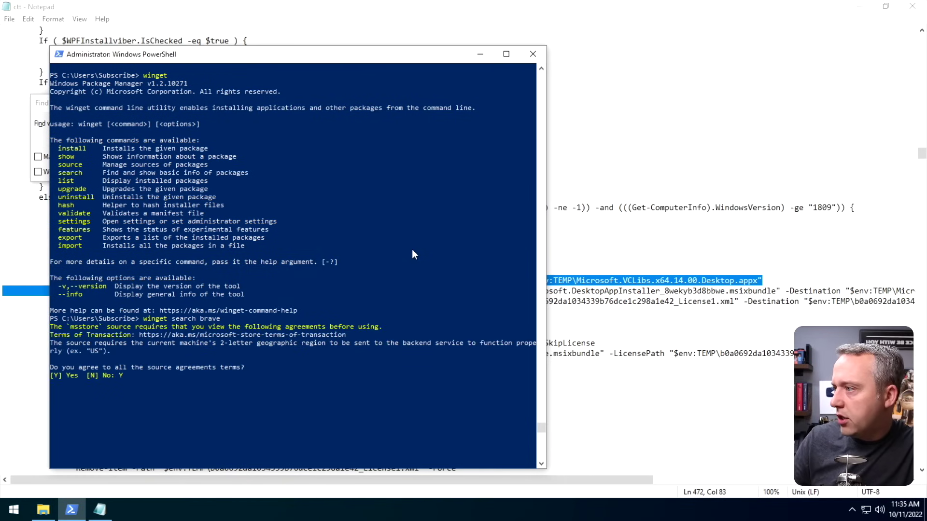
type("Y")
key("Return")
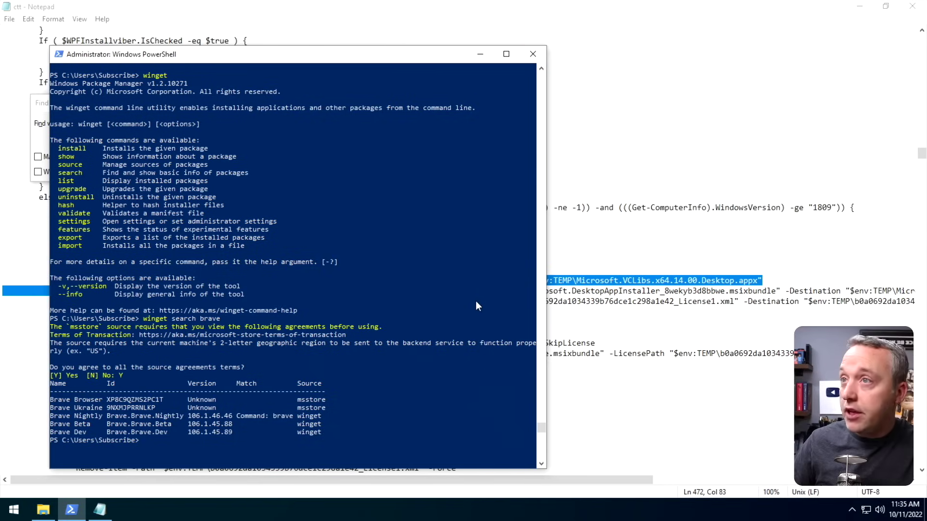
- Close Notepad and run 'irm christitus.com/win | iex' to launch the Windows Utility
left_click(912, 6)
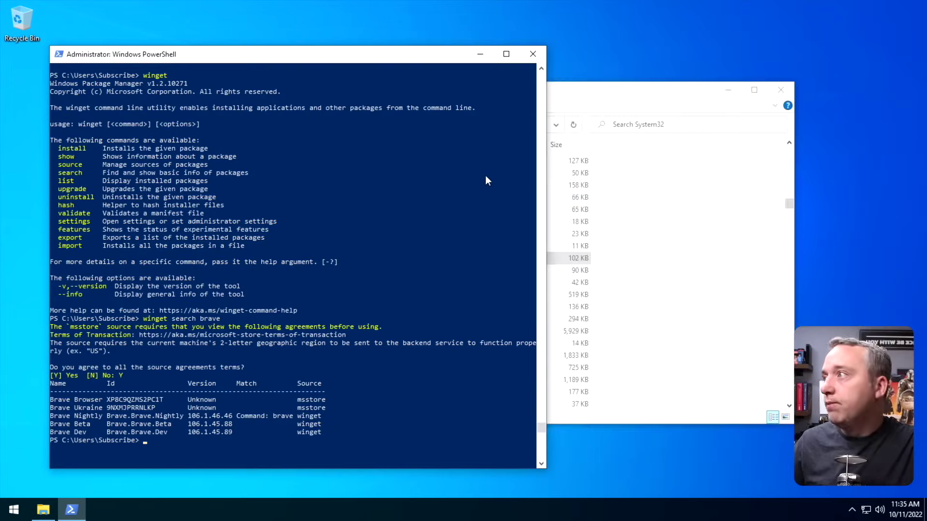
type("irm christitu")
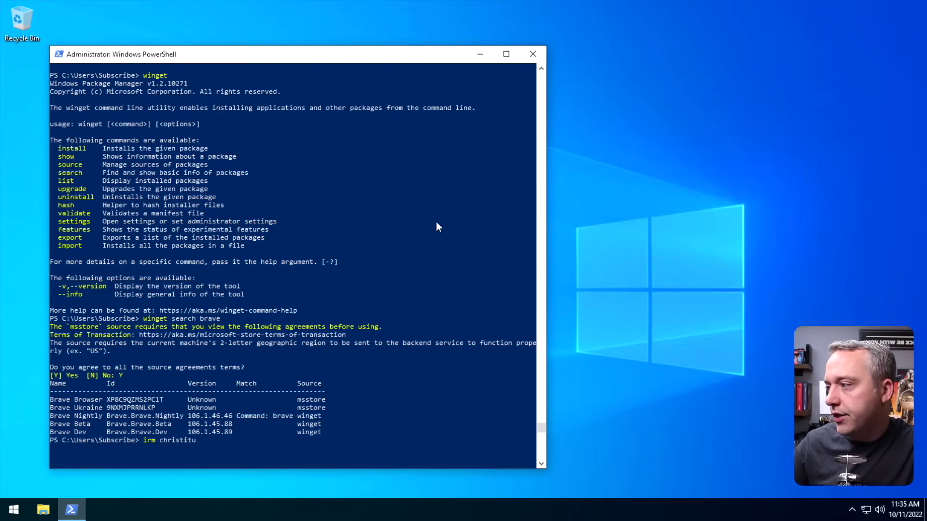
type("s.com/win |")
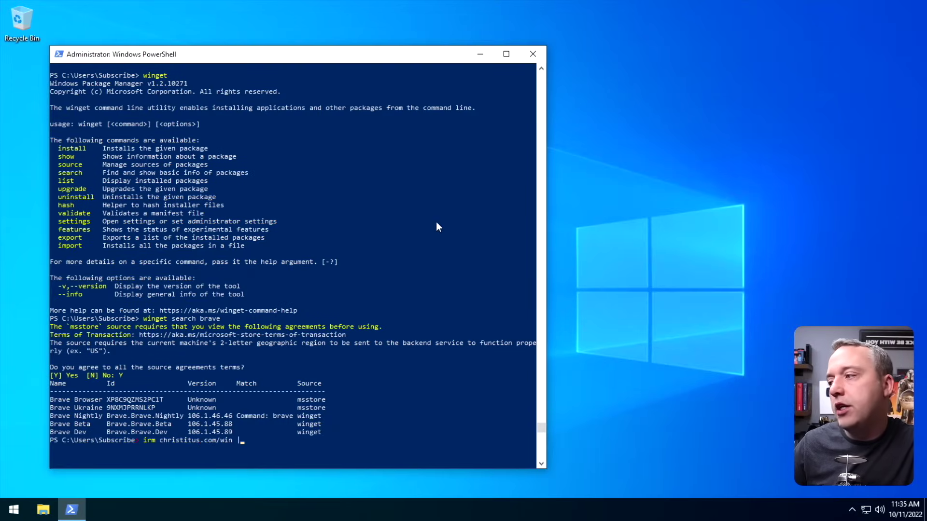
type(" iex")
key("Return")
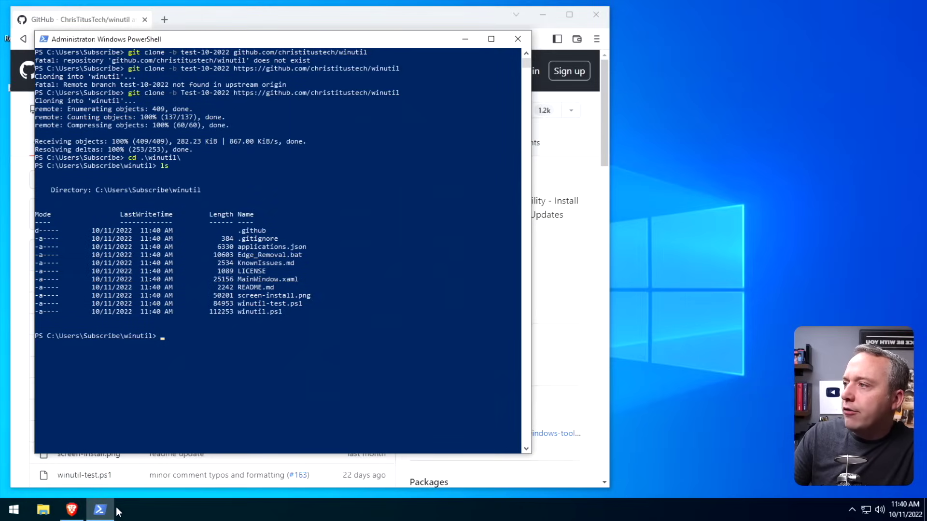
- Try running the local .\winutil.ps1 script
type("w")
key("Tab")
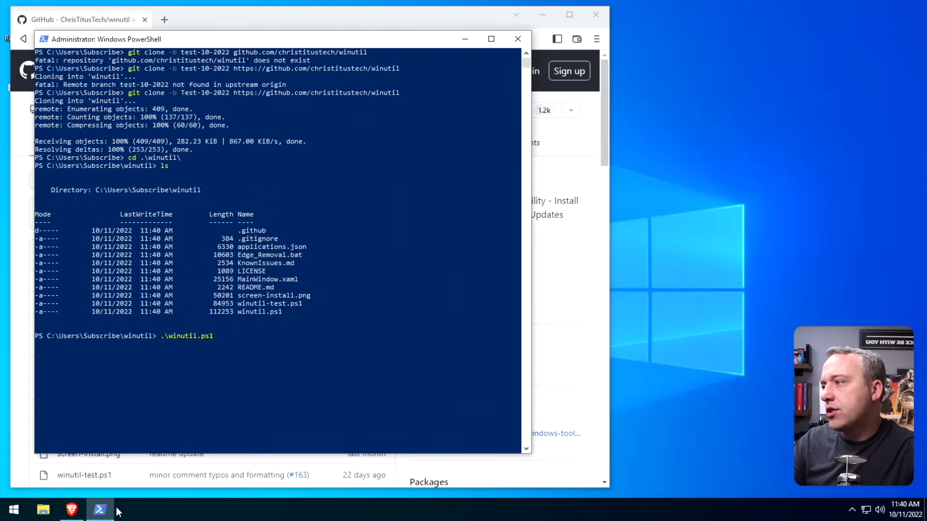
key("Return")
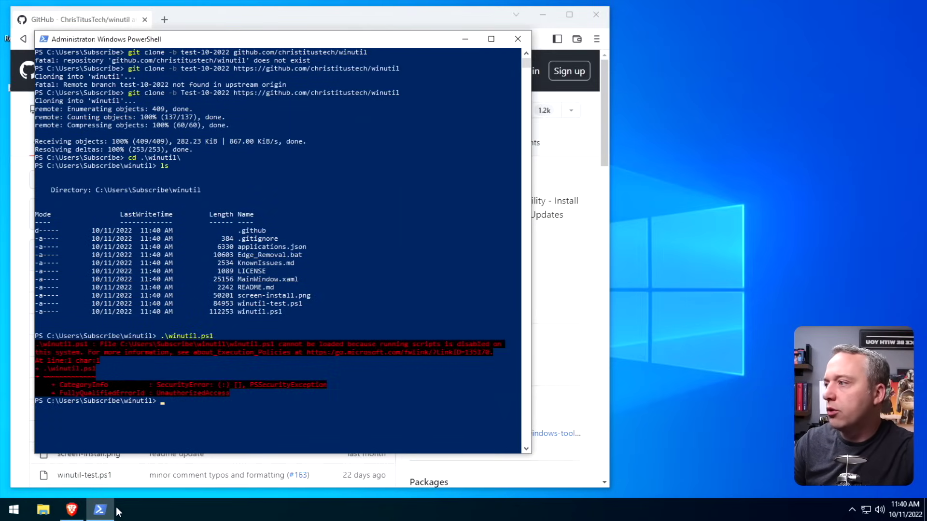
- Set the execution policy to Unrestricted, confirm with Y, and rerun .\winutil.ps1
type("Set-ExecutionPolicy")
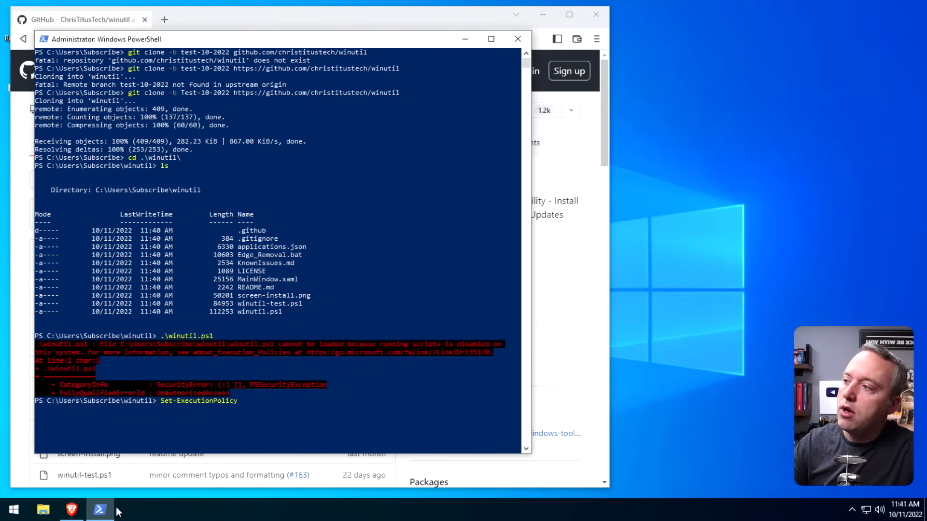
type(" unrestrict")
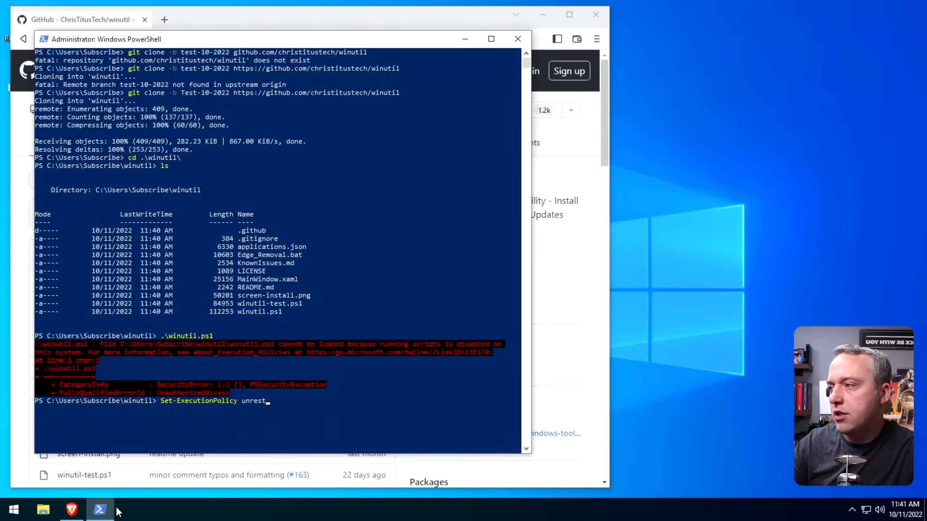
key("Tab")
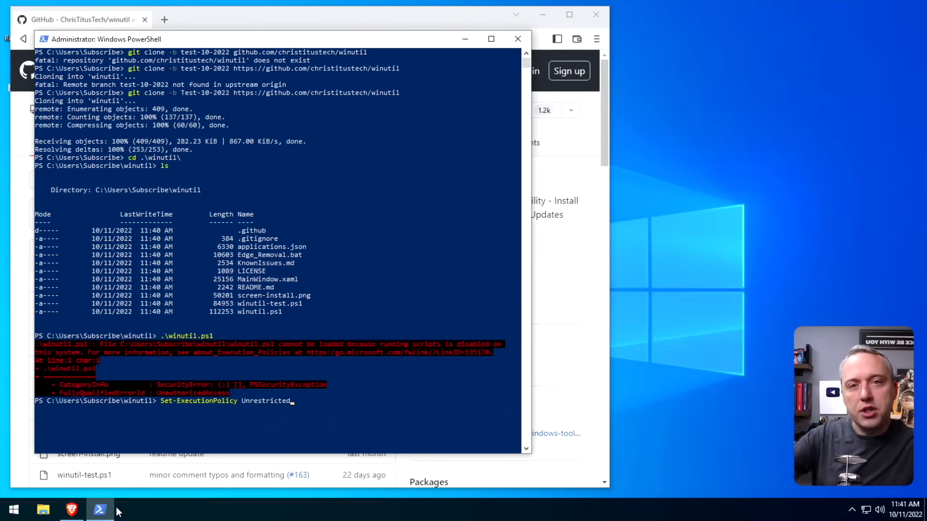
key("Return")
type("Y")
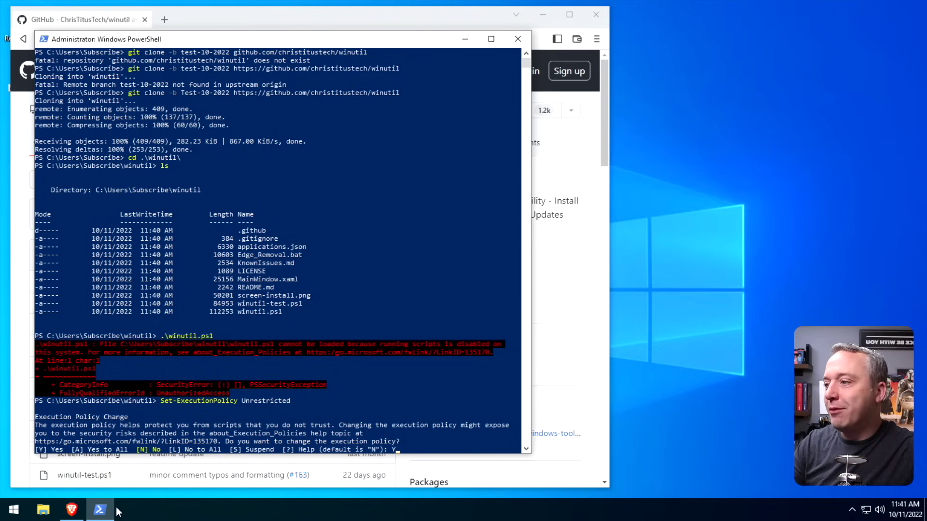
key("Return")
type(".\\winutil.ps1")
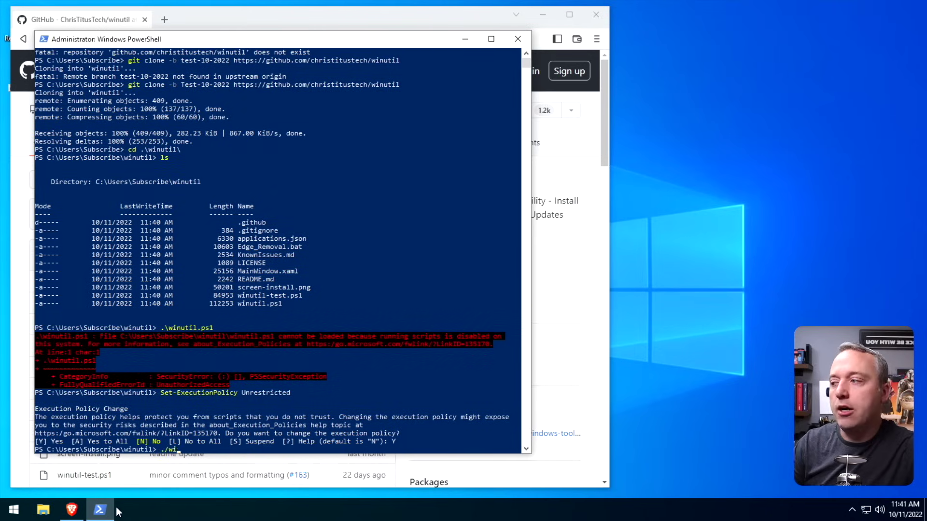
key("Return")
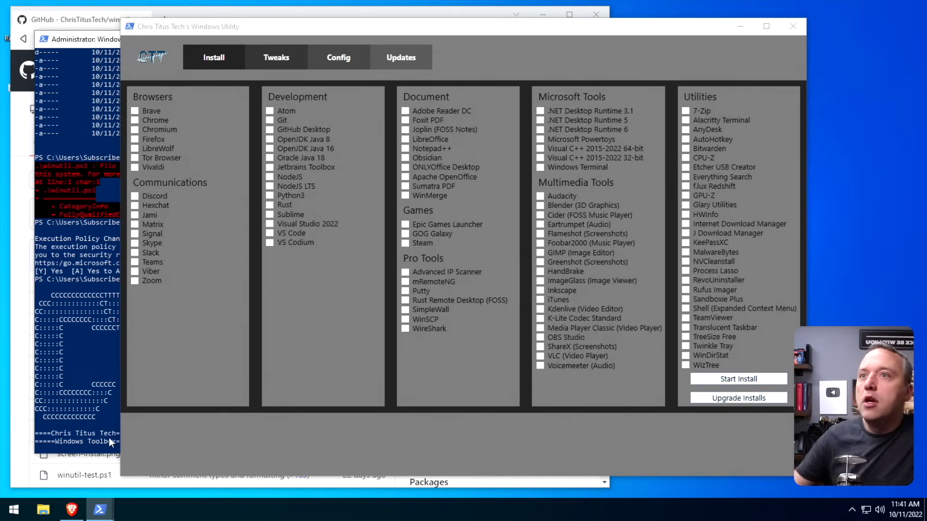
double_click(497, 27)
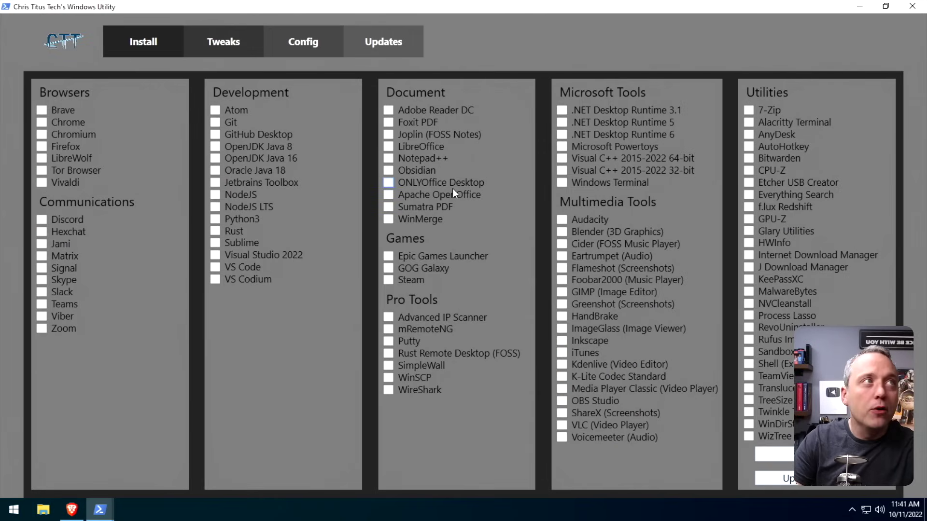
double_click(490, 6)
left_click_drag(539, 29, 481, 25)
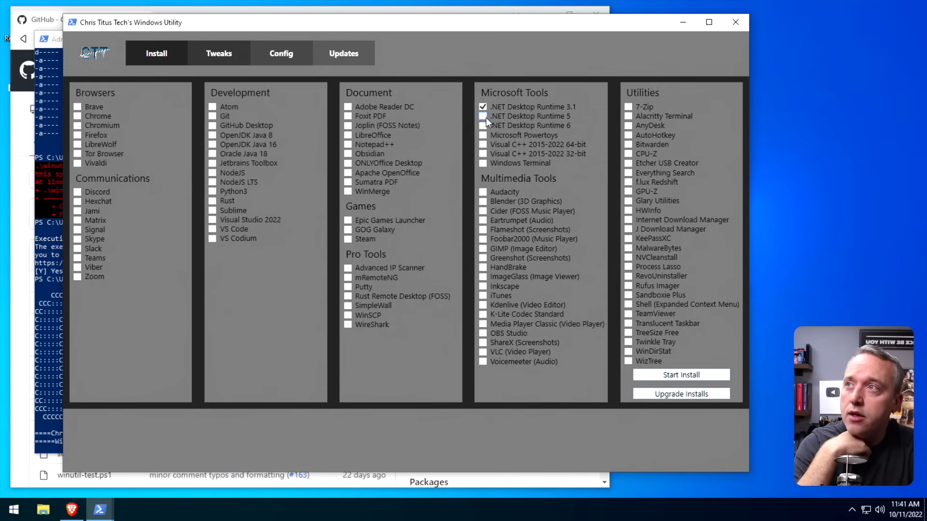
left_click(483, 144)
left_click(483, 154)
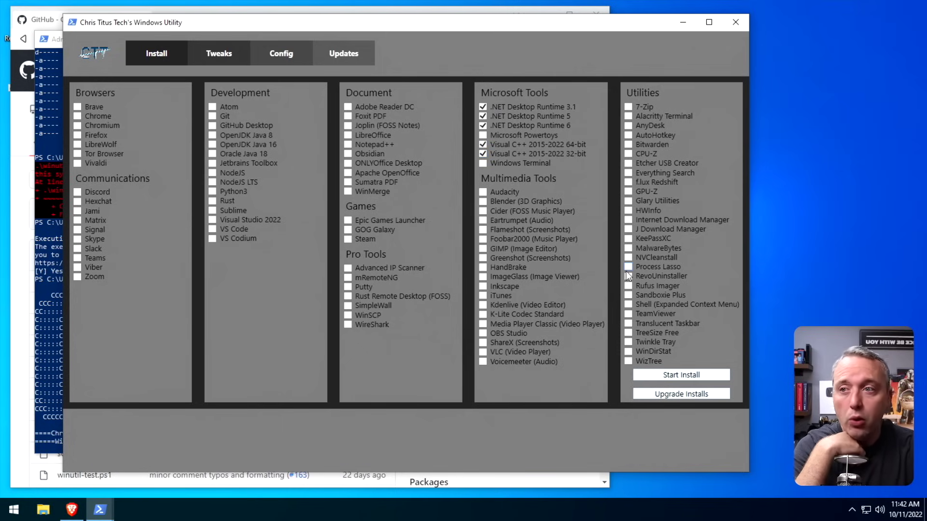
- Install the selected runtimes, dismiss the summary, and start installing Windows Terminal
left_click(696, 374)
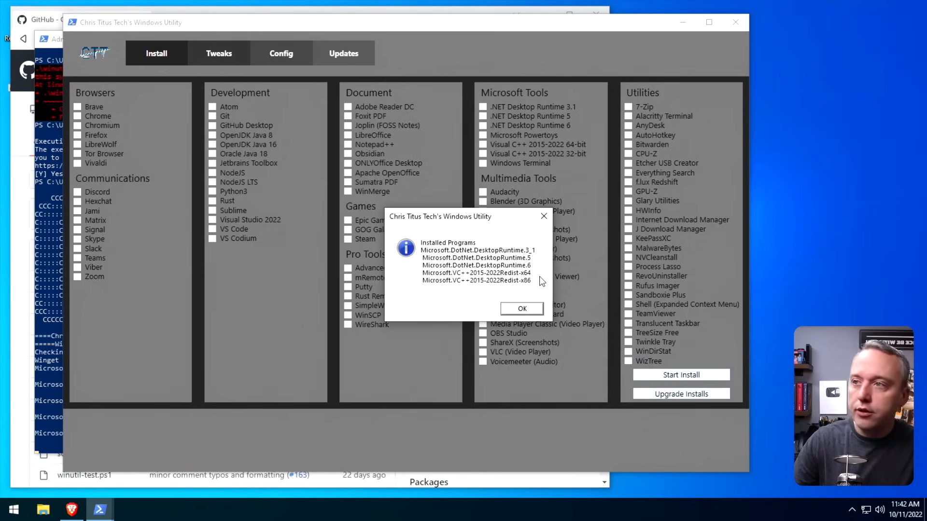
left_click(525, 308)
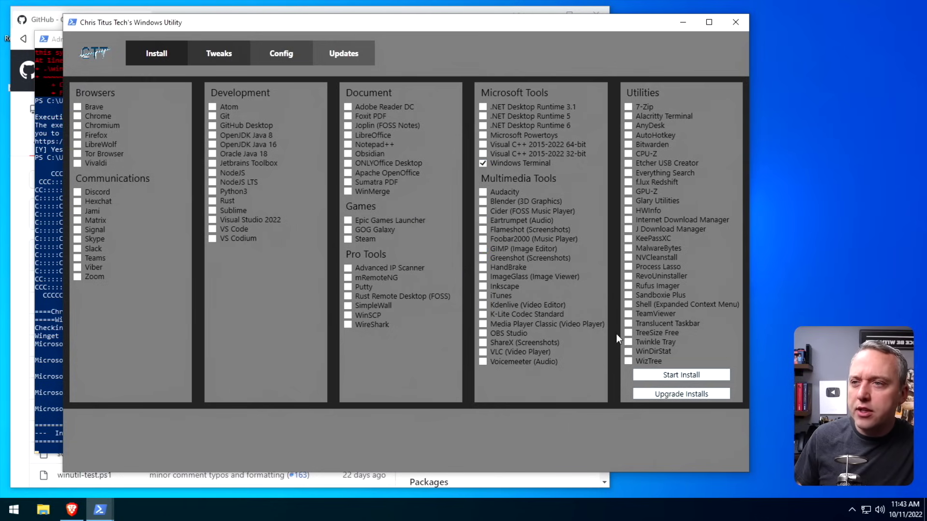
left_click(697, 372)
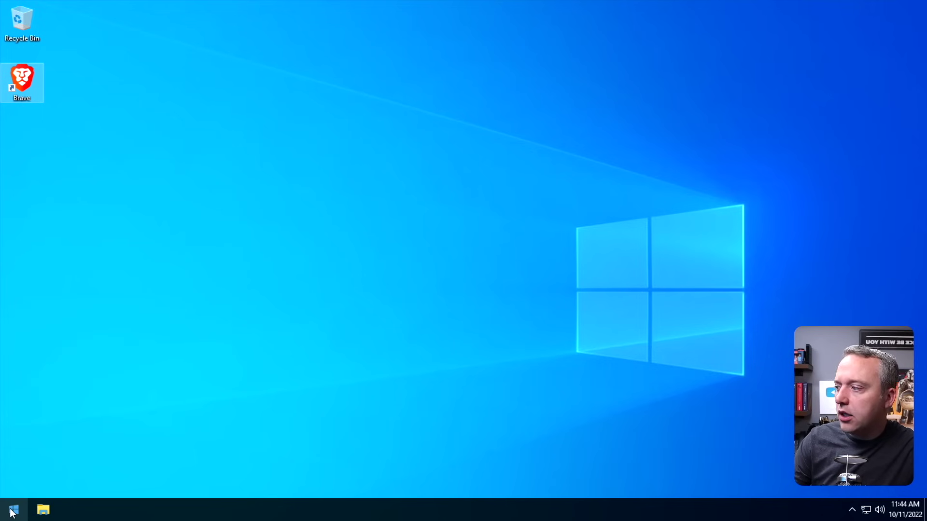
- Install Steam through the Windows Utility, confirm completion, and close the installer console
left_click(12, 513)
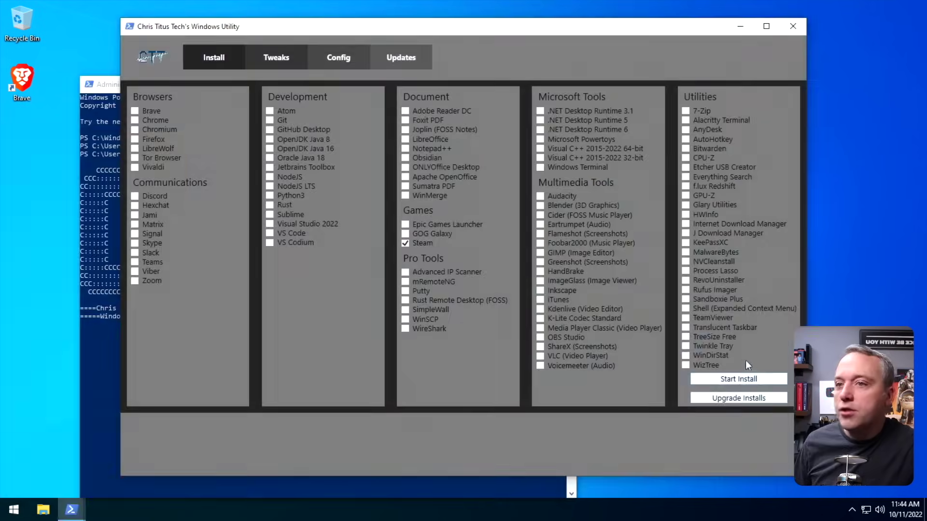
left_click(760, 377)
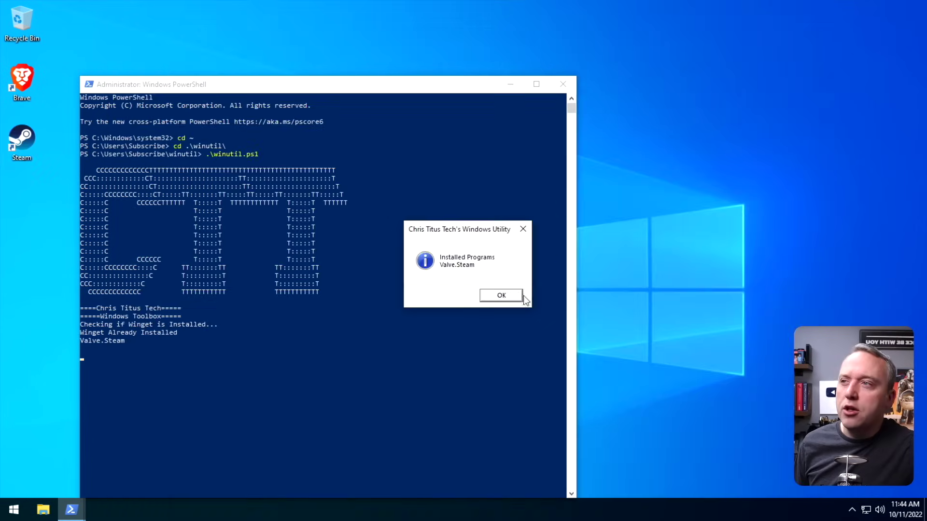
left_click(555, 229)
left_click(563, 84)
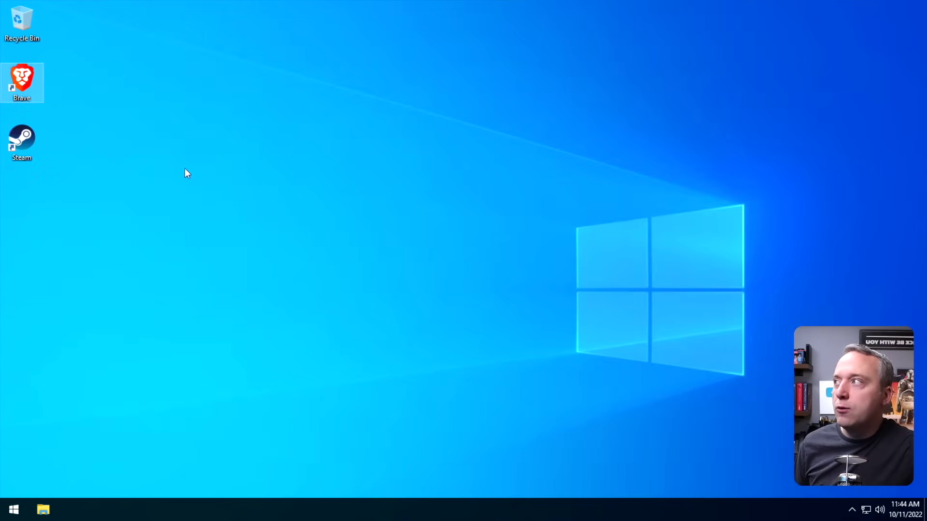
- Launch Steam, sign in, close the Friends list, and maximize the Library window
double_click(16, 142)
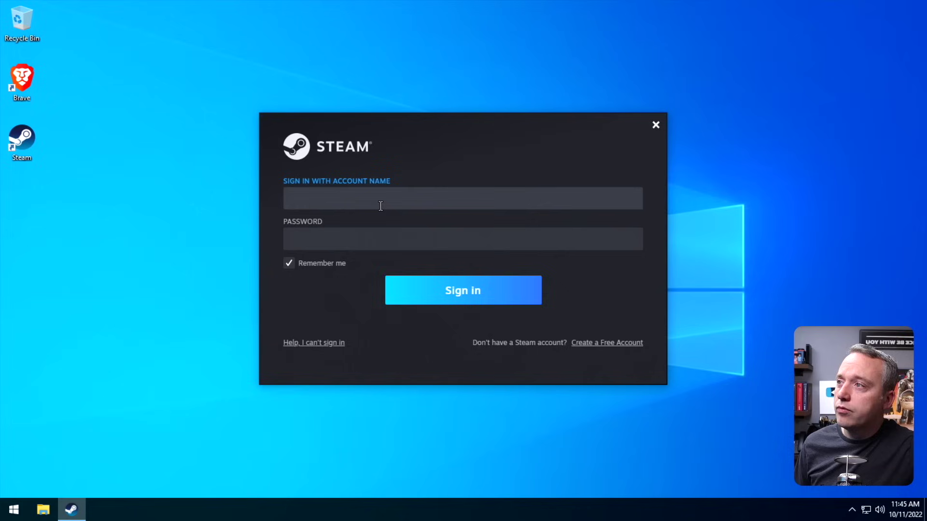
left_click(382, 194)
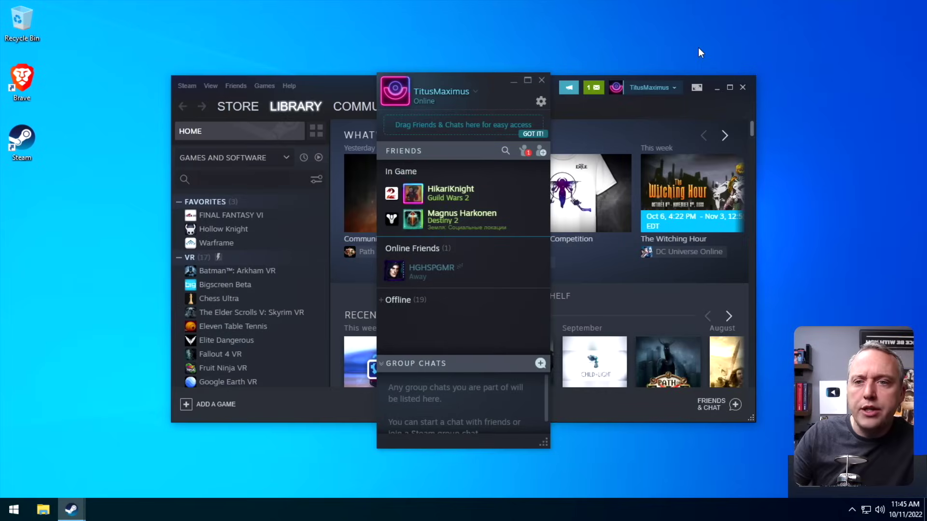
left_click_drag(480, 81, 611, 103)
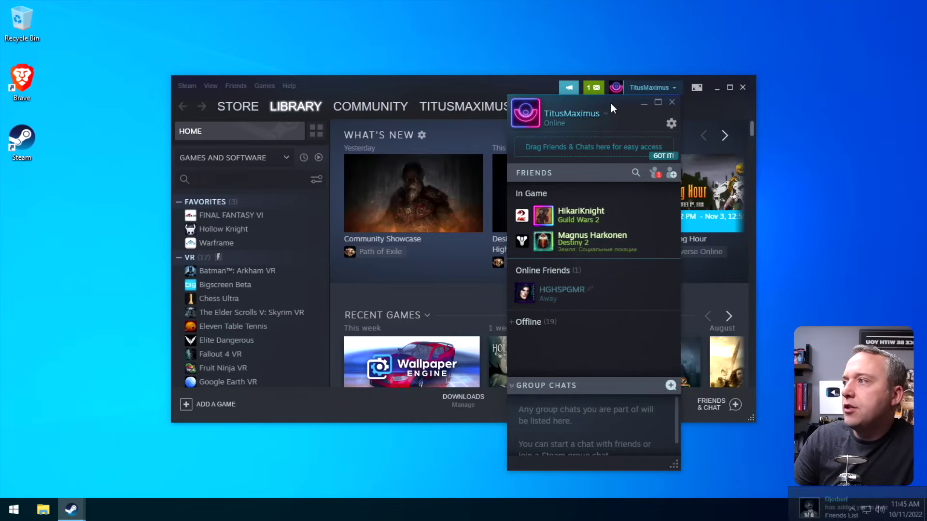
left_click(671, 101)
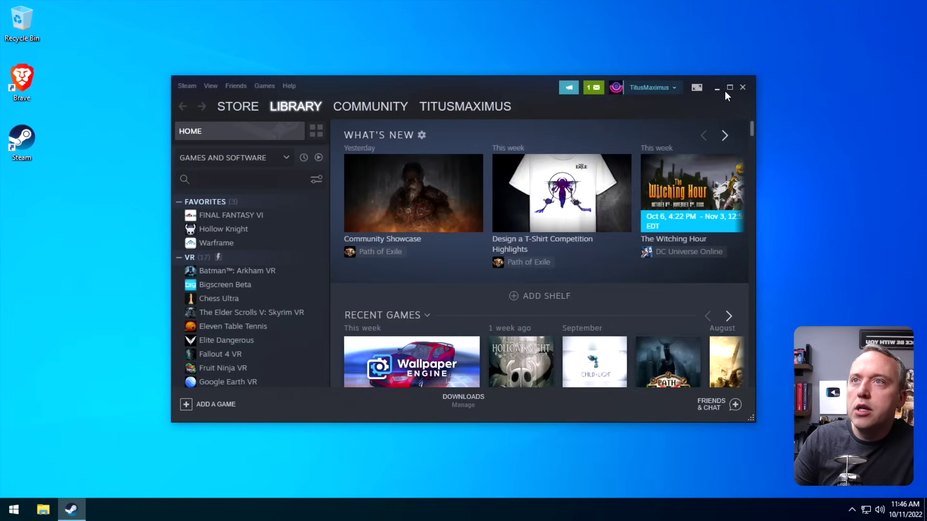
left_click(729, 88)
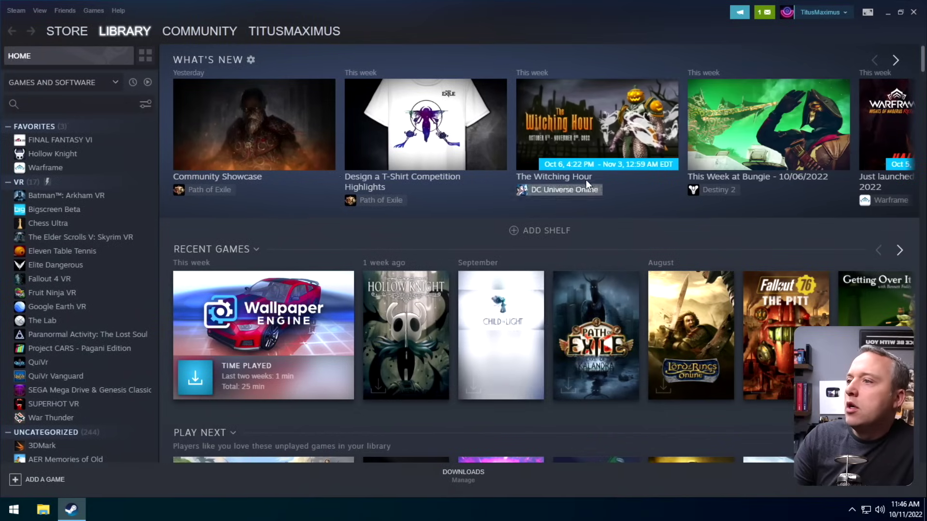
- Install Final Fantasy VI from the Steam library, accepting the license
left_click(63, 140)
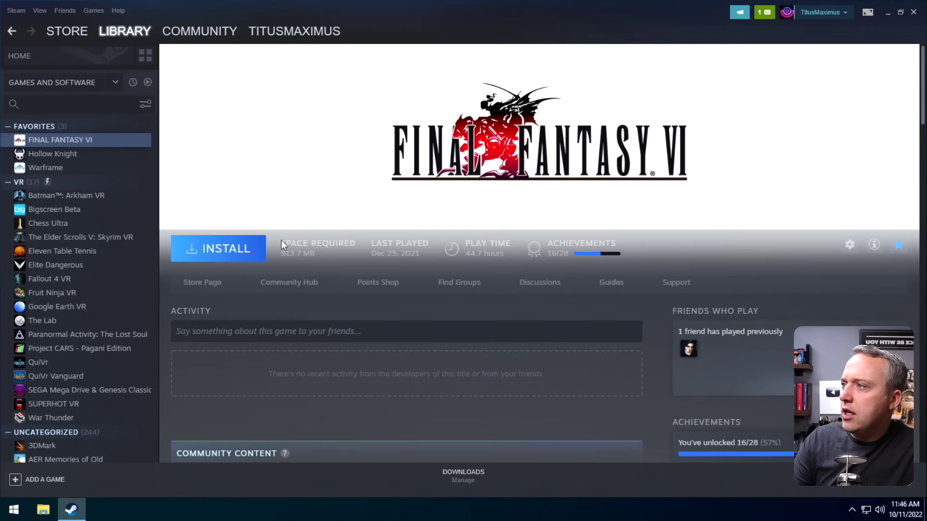
left_click(213, 254)
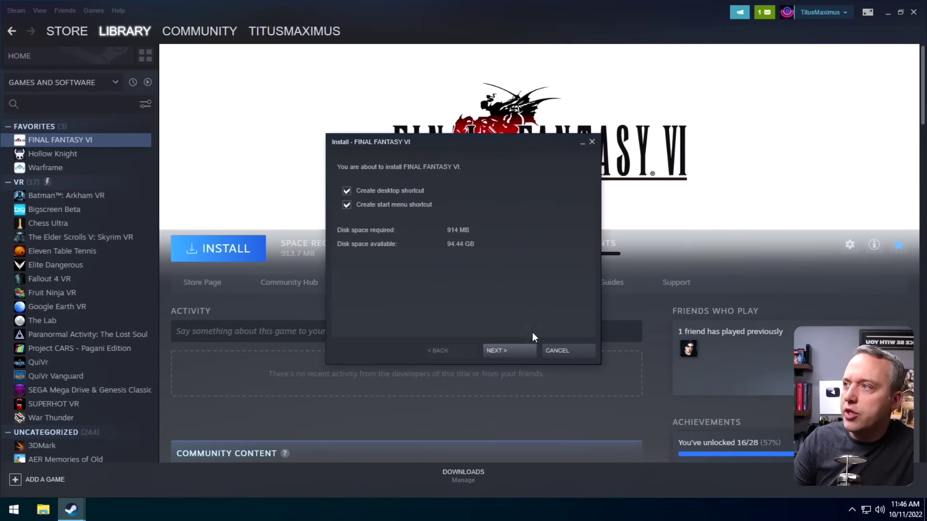
left_click(521, 348)
left_click(513, 347)
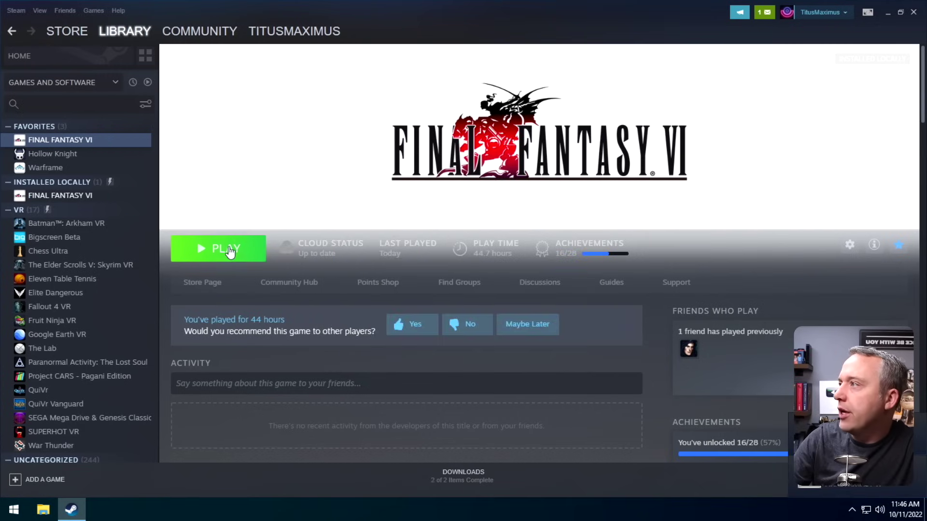
- Launch Final Fantasy VI via its own launcher, dismiss the error notices, and close the game
left_click(229, 252)
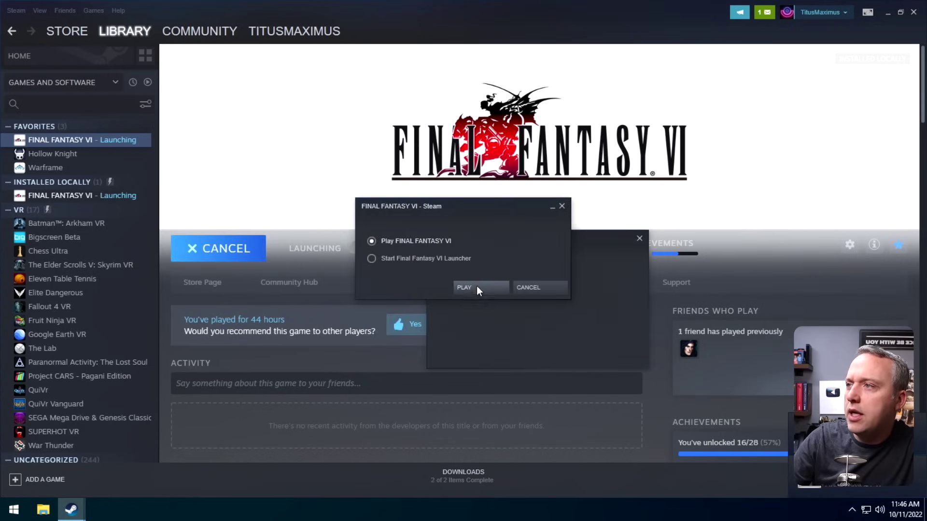
left_click(430, 258)
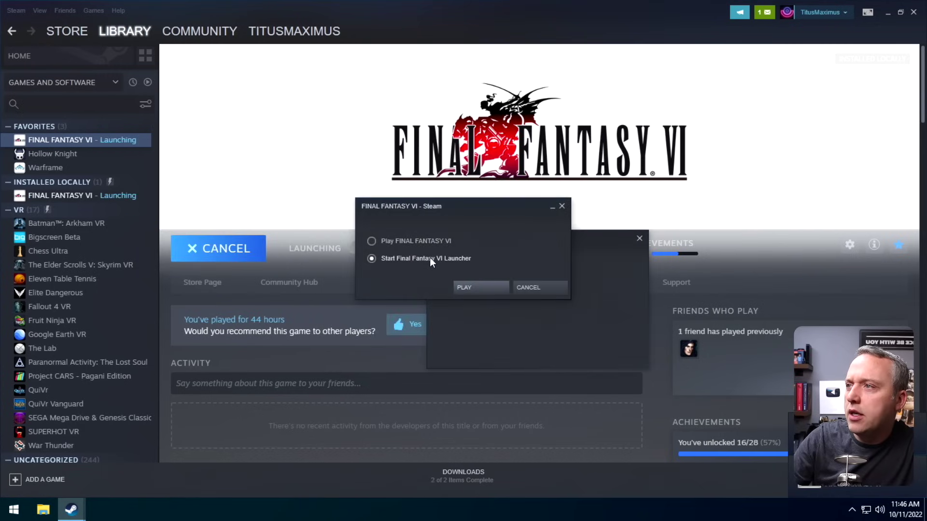
left_click(478, 288)
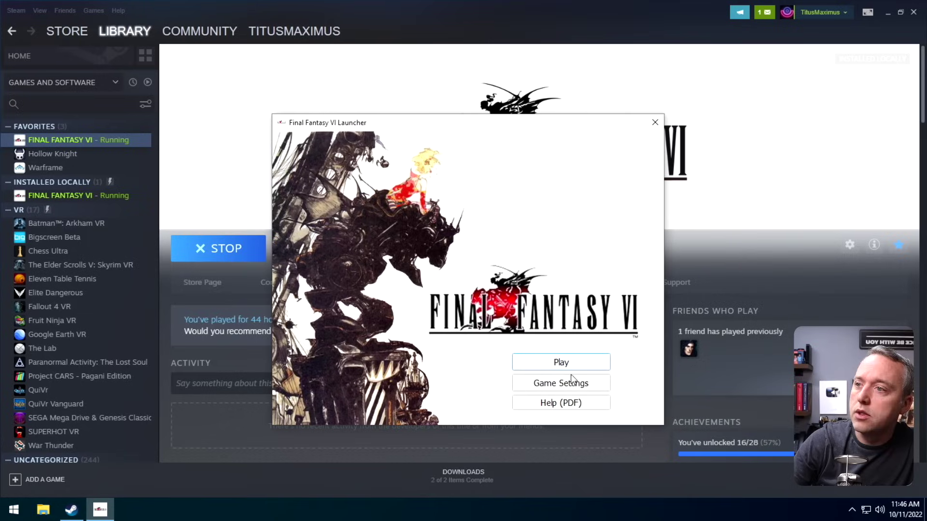
left_click(565, 383)
key("Escape")
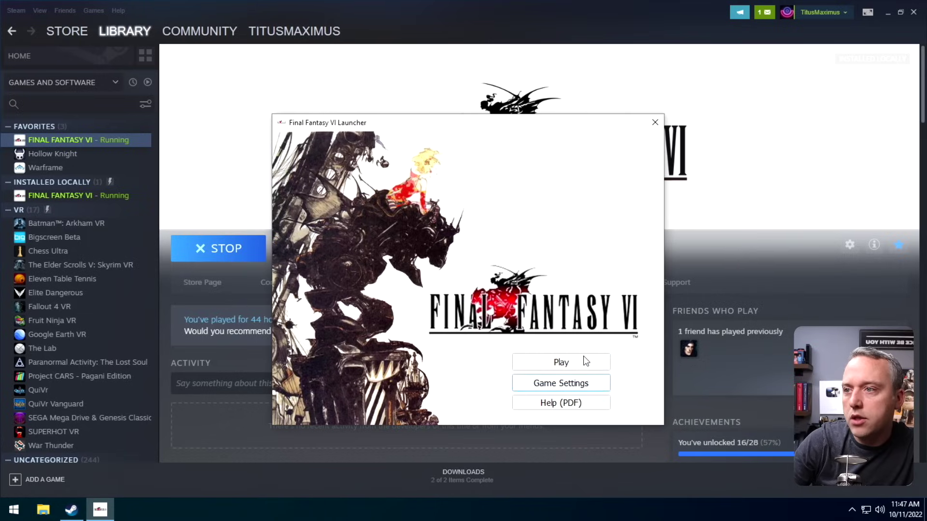
left_click(578, 360)
left_click(473, 192)
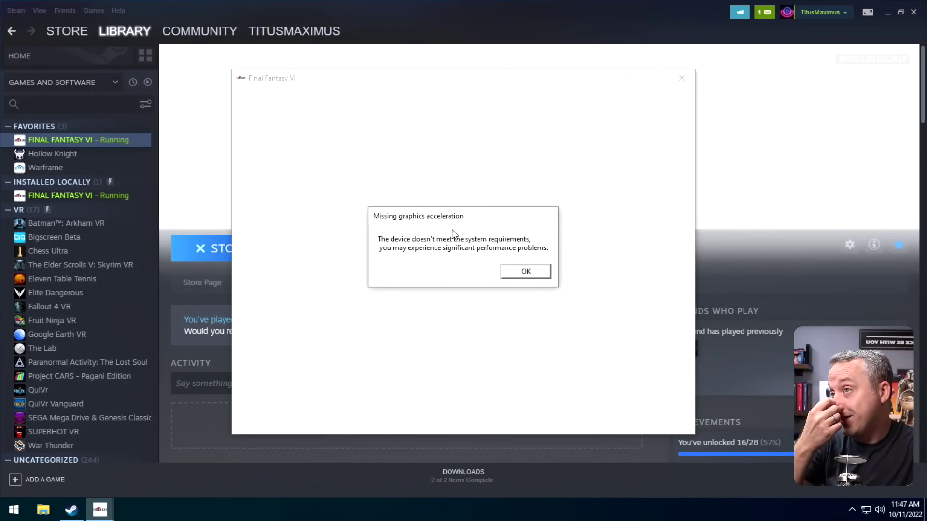
left_click(513, 276)
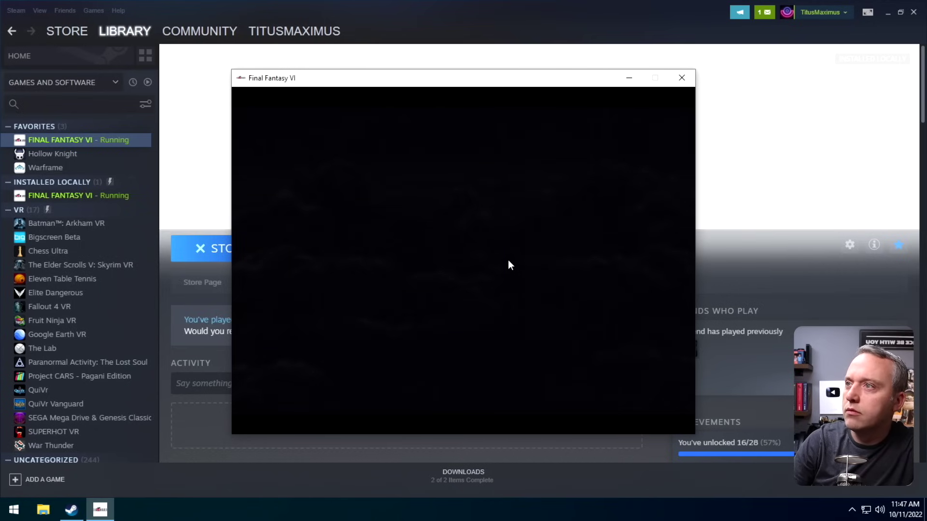
left_click(685, 81)
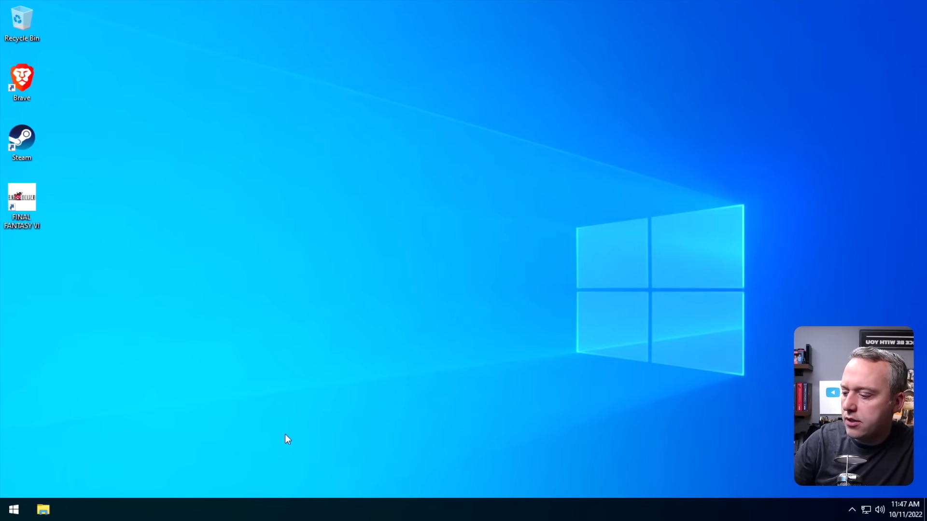
- Check CPU and memory figures on Task Manager's Performance tab, then close it
key("ctrl+shift+Escape")
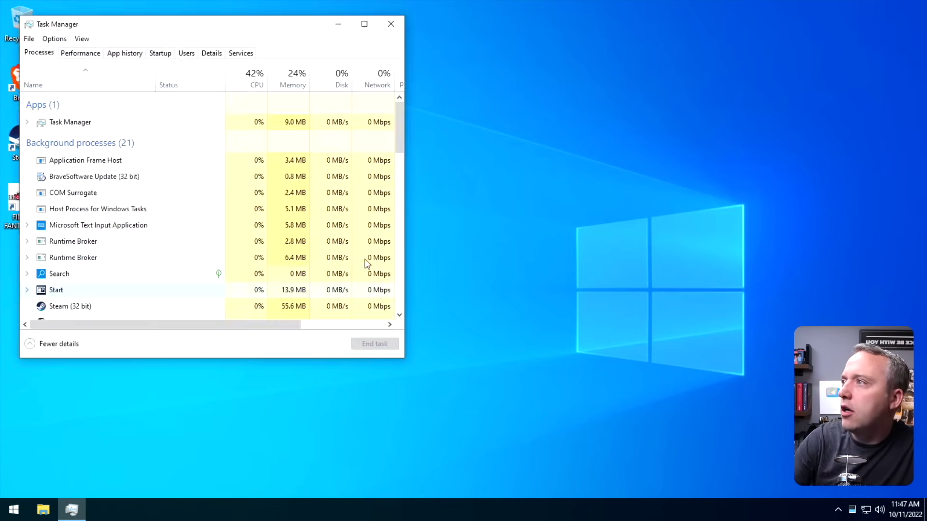
left_click(92, 53)
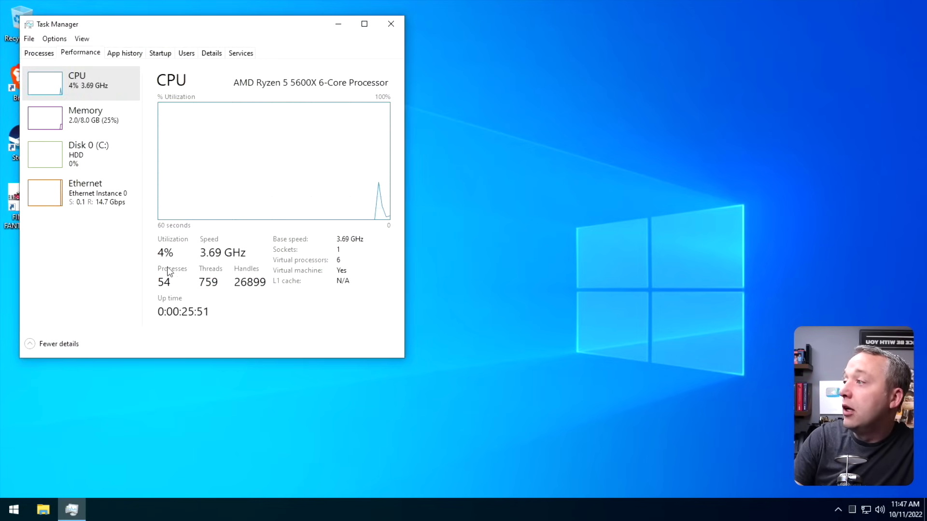
left_click(391, 24)
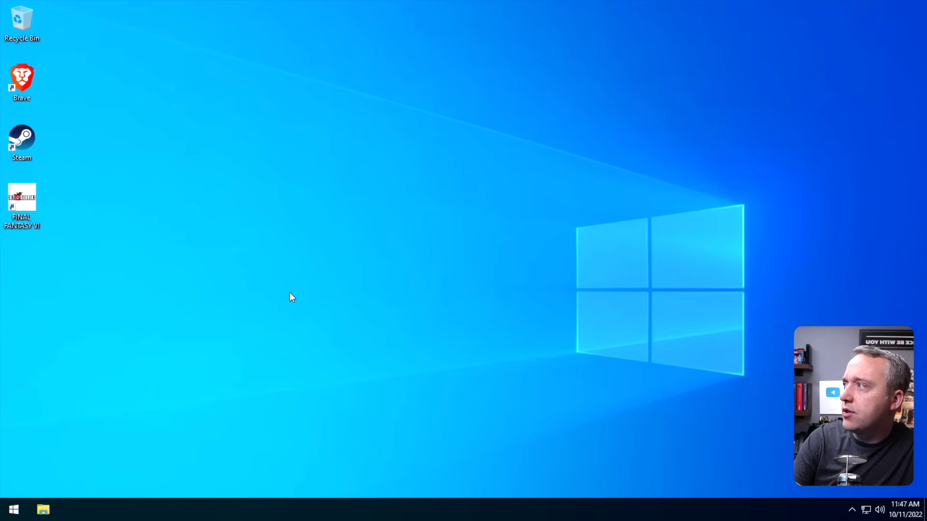
- Restart the VM from the Start button's quick menu
right_click(18, 508)
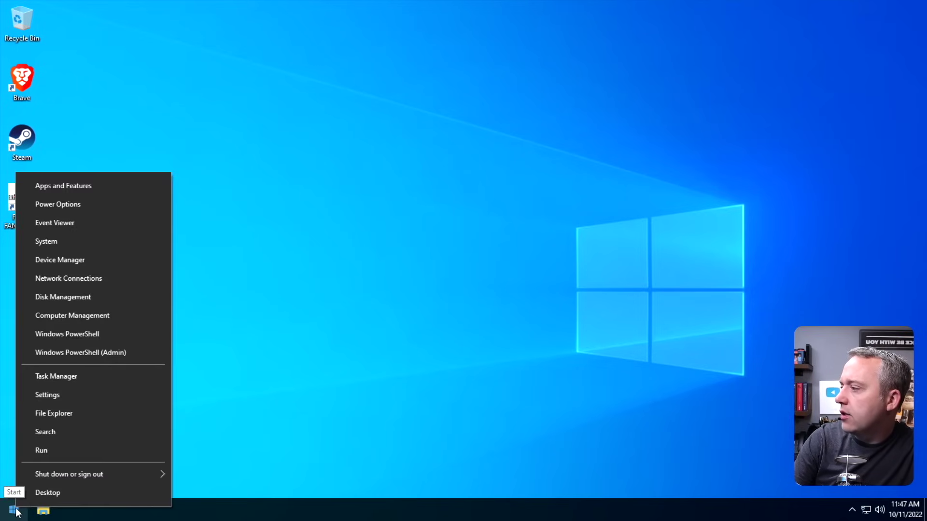
mouse_move(143, 476)
left_click(221, 473)
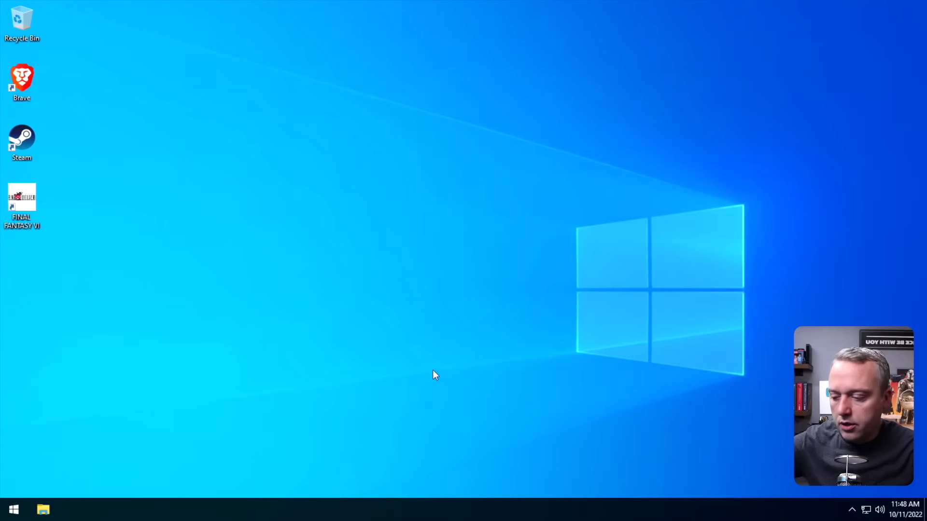
- After the reboot, check CPU performance and running processes in Task Manager, then close it
key("ctrl+shift+Escape")
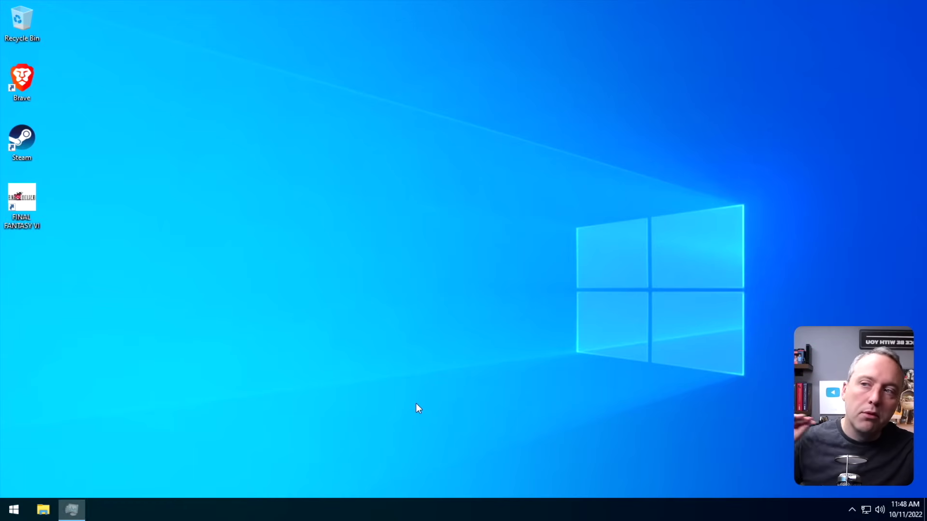
left_click(80, 53)
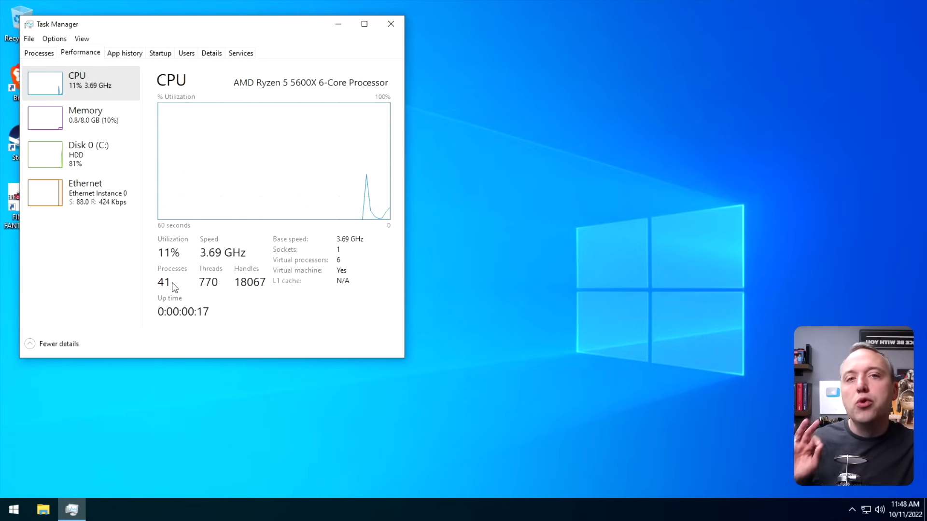
left_click(41, 54)
left_click(401, 23)
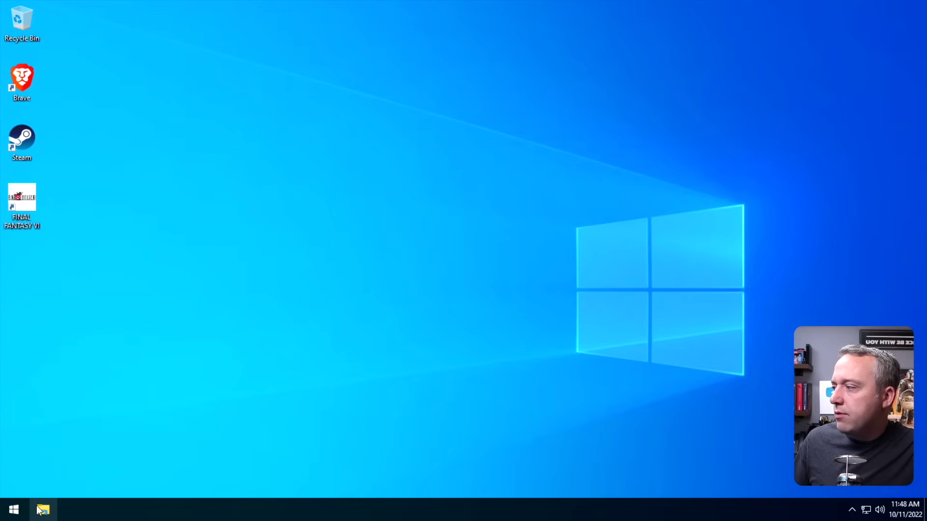
right_click(13, 510)
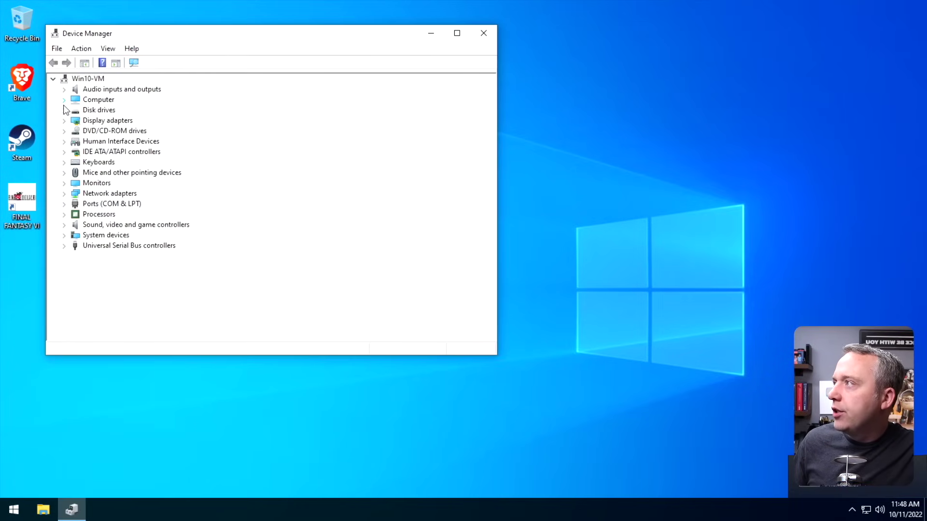
- Check the current GPU under Display adapters, then install AMD Adrenalin driver 22.5.1
left_click(64, 120)
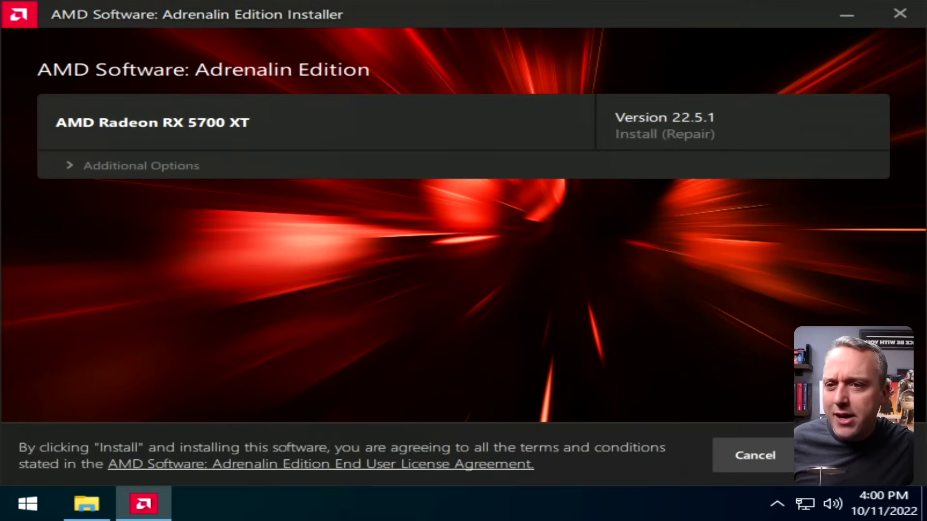
left_click(850, 455)
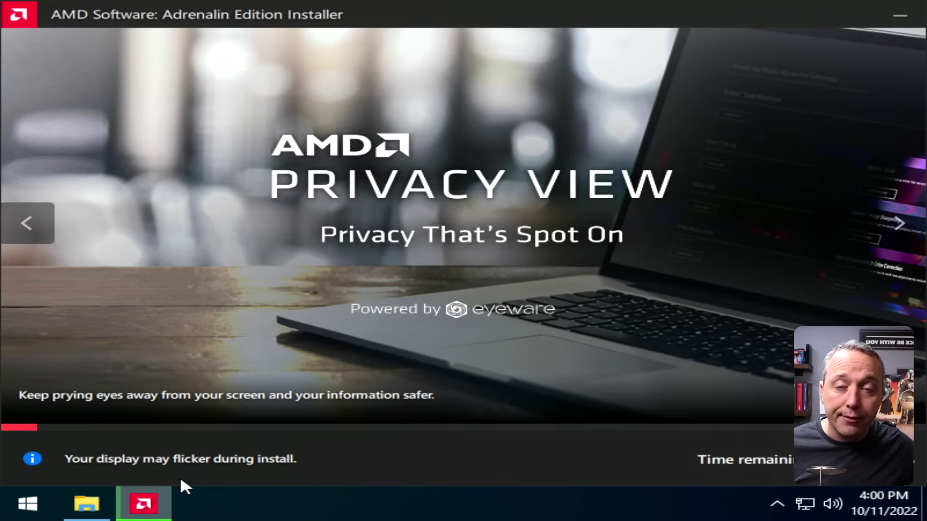
mouse_move(169, 495)
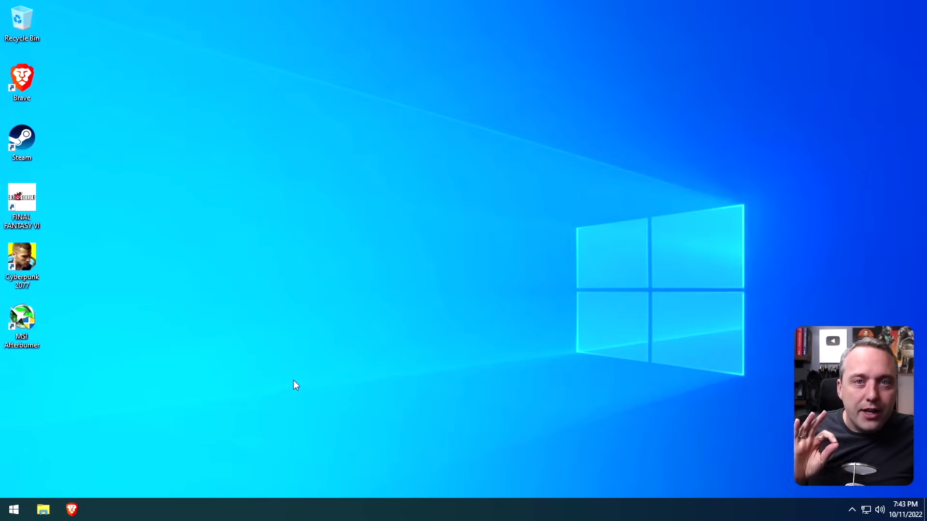
- Confirm in Device Manager that the AMD Radeon RX 5700 XT is listed under Display adapters
right_click(14, 509)
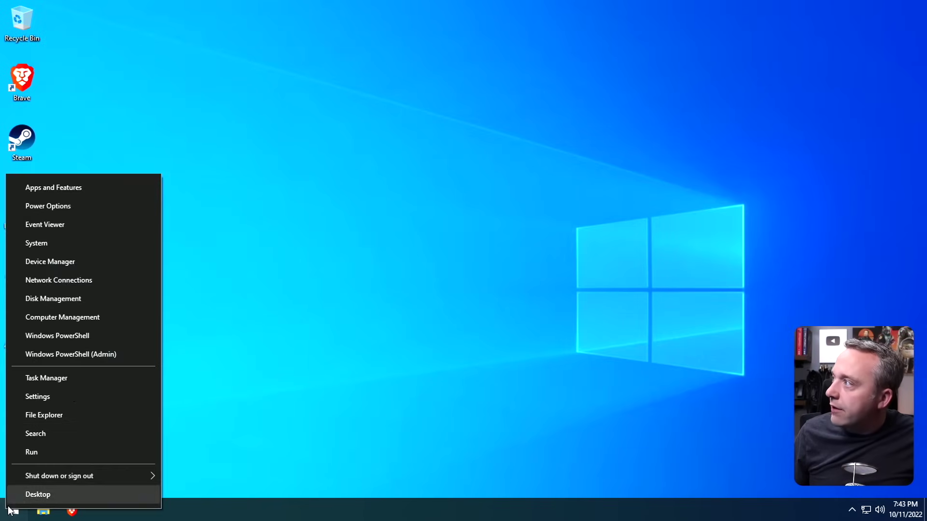
left_click(70, 264)
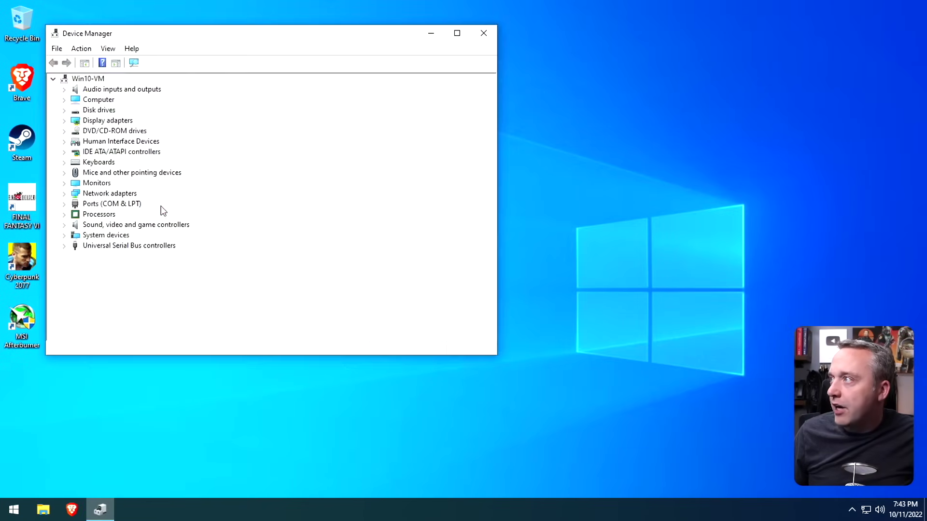
left_click(64, 120)
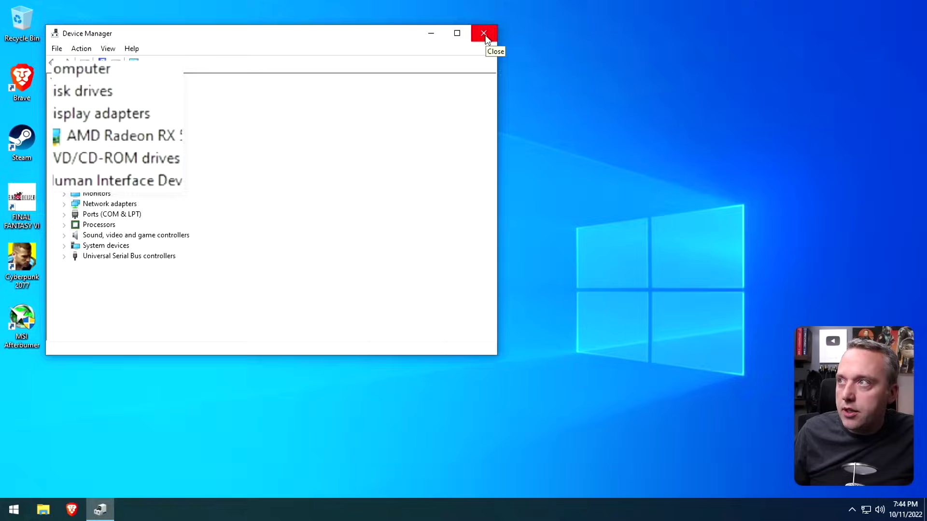
left_click(484, 34)
- Show Task Manager's CPU performance graph split into logical processors
right_click(431, 506)
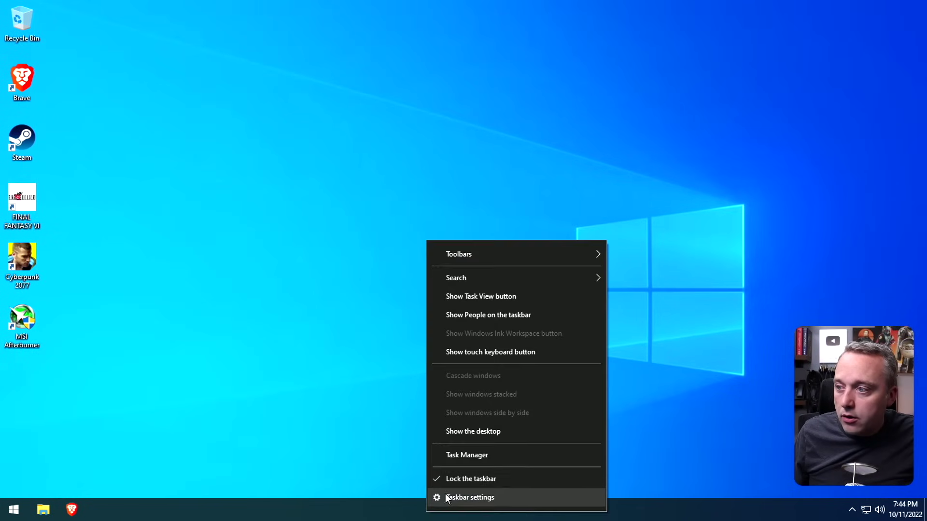
left_click(471, 453)
left_click(86, 53)
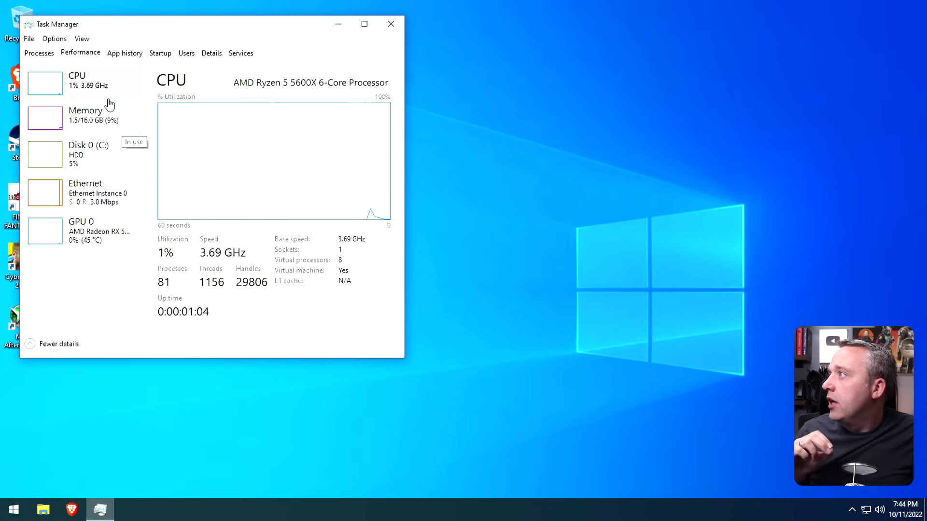
right_click(247, 148)
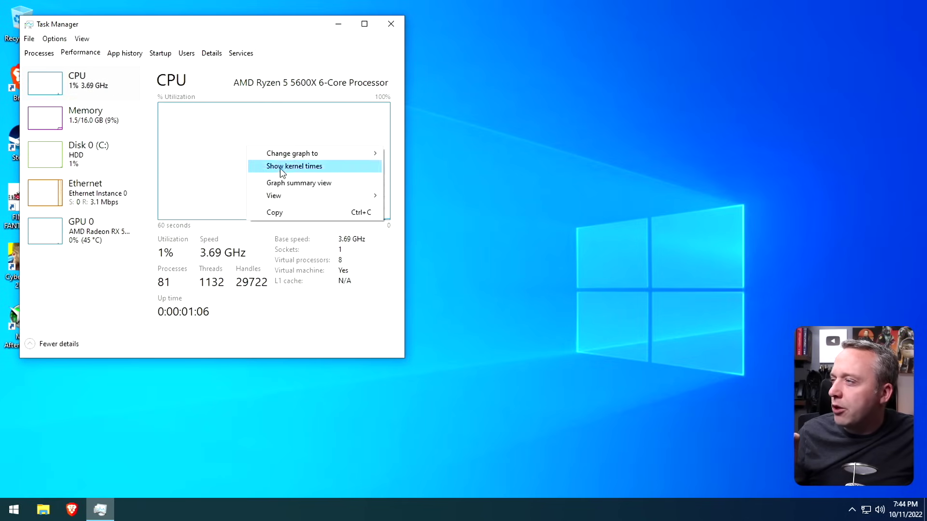
left_click(309, 183)
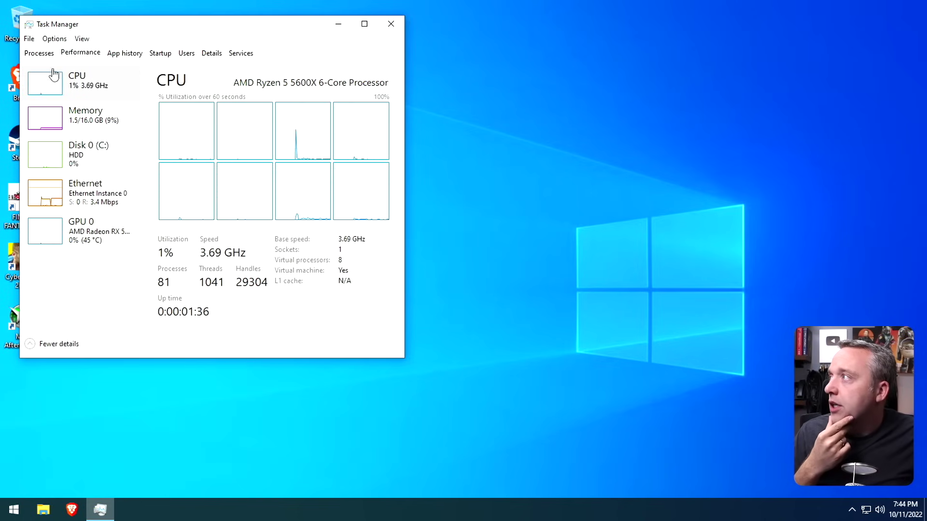
- Launch Steam beside Task Manager and start MSI Afterburner from the tray, minimized
double_click(16, 139)
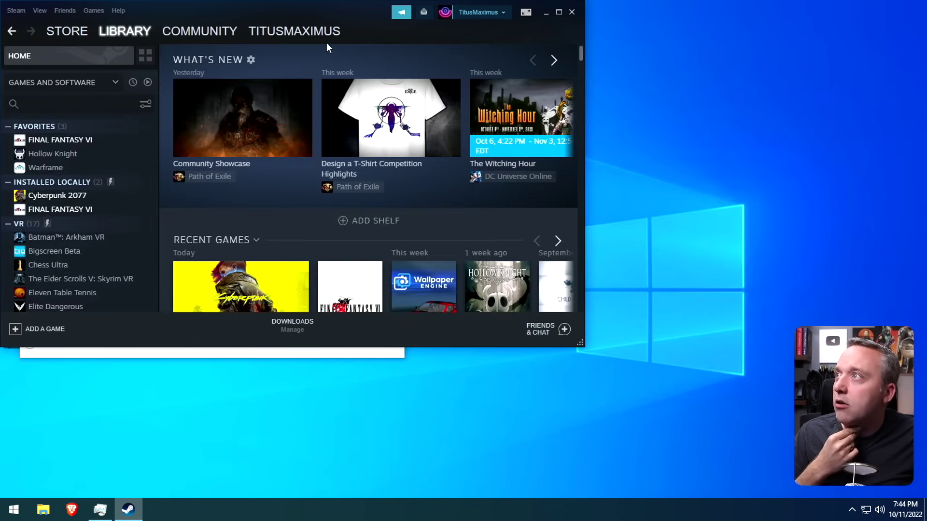
left_click_drag(305, 7, 607, 45)
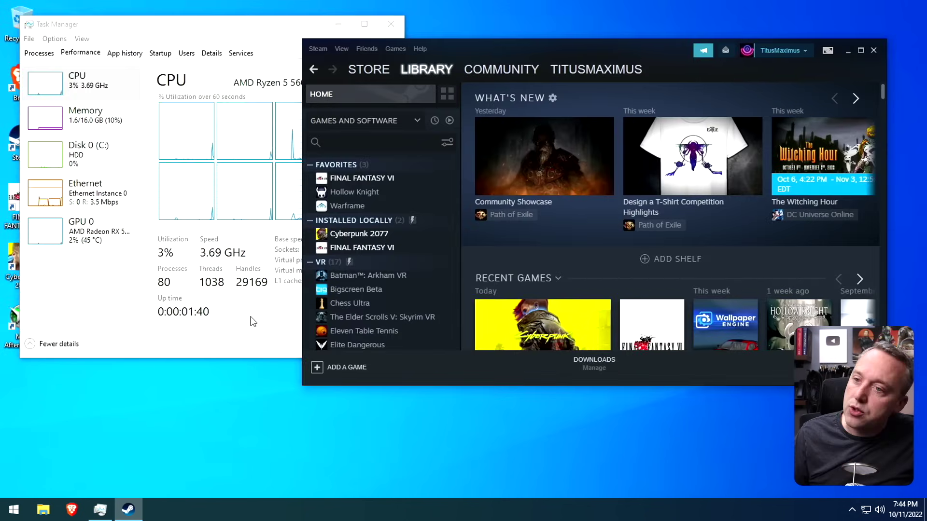
left_click(852, 510)
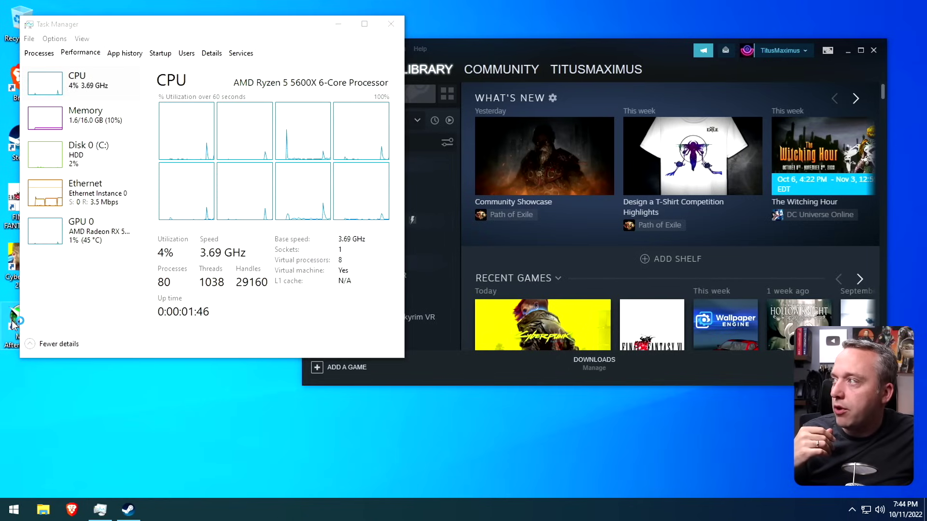
left_click(128, 292)
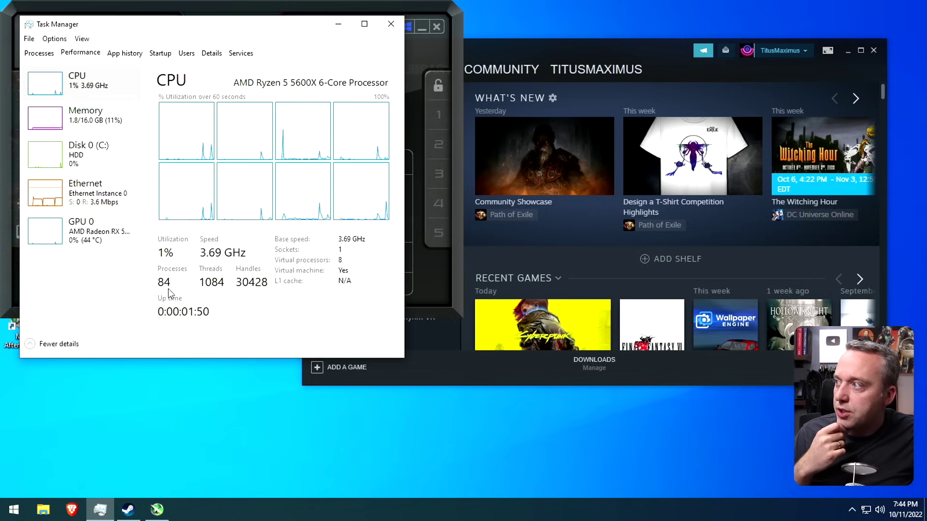
left_click(432, 283)
left_click(422, 26)
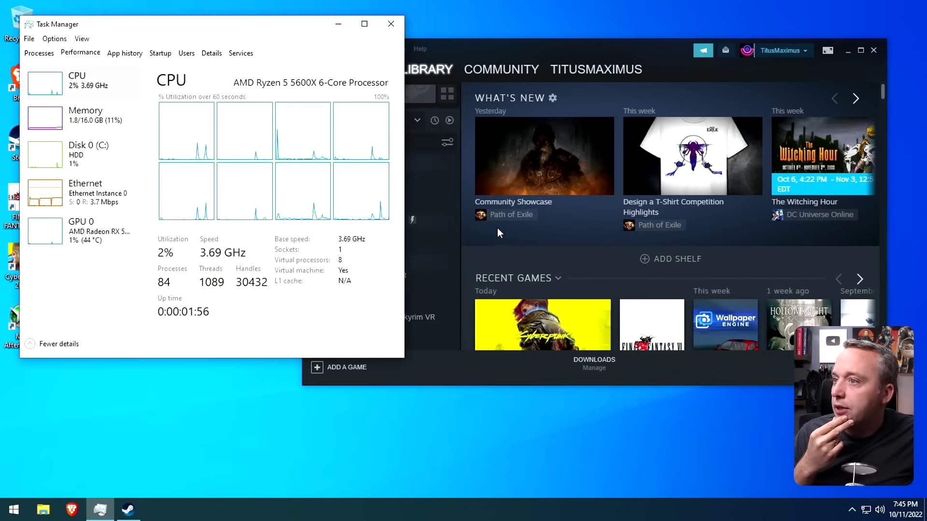
- Open the Cyberpunk 2077 game page and view Tom's Hardware's 1920x1080 Ultra FPS chart in Brave
left_click(558, 321)
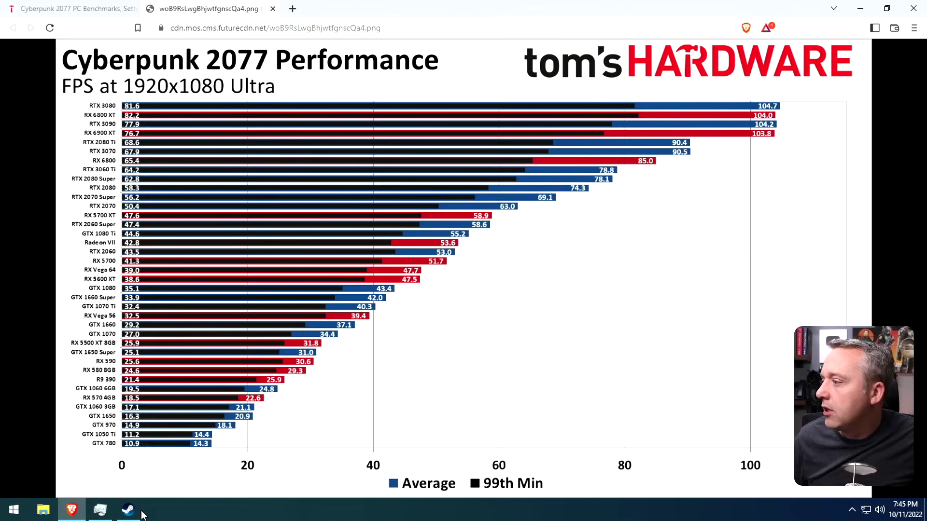
mouse_move(134, 513)
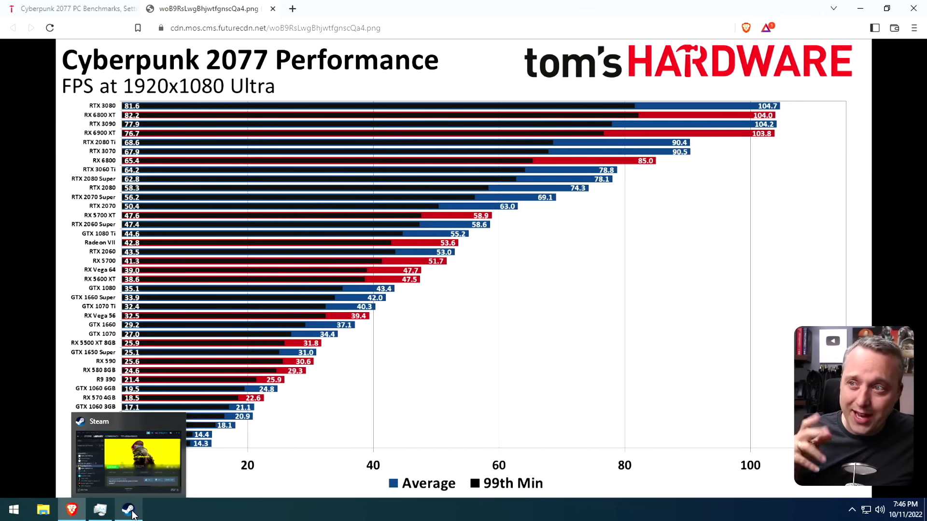
- Maximize Steam and start Cyberpunk 2077 via PLAY and the CD Projekt launcher
left_click(129, 510)
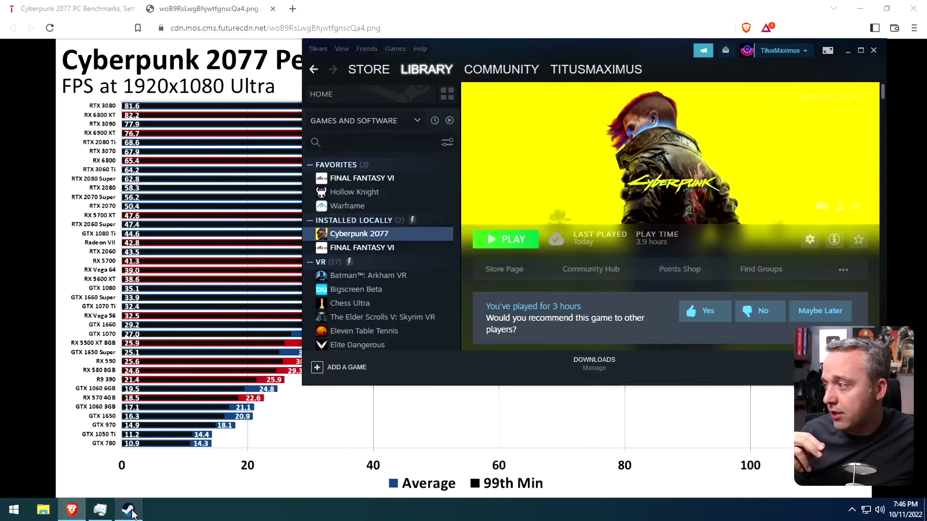
double_click(636, 45)
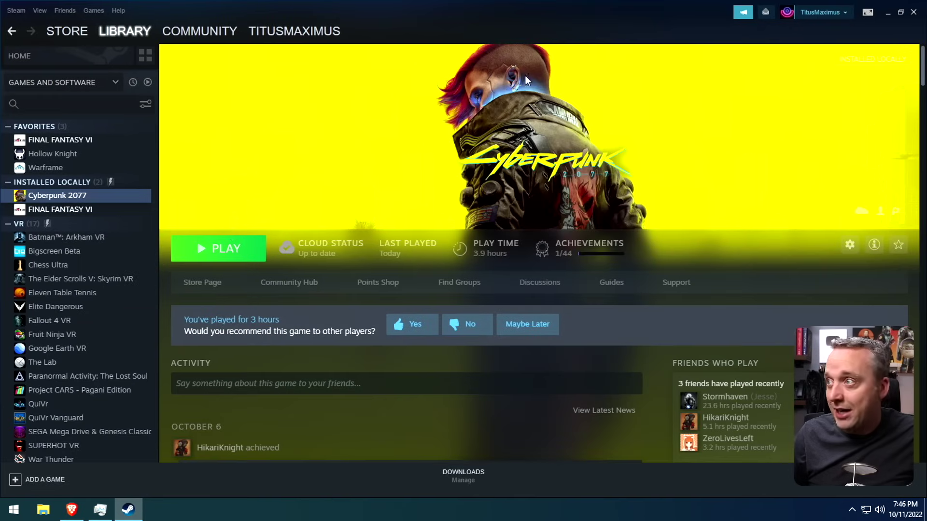
left_click(239, 251)
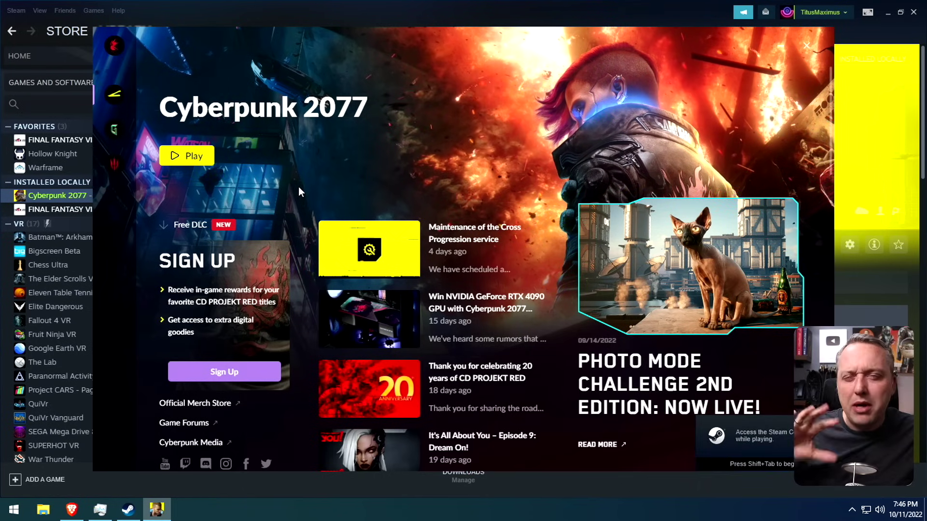
left_click(187, 156)
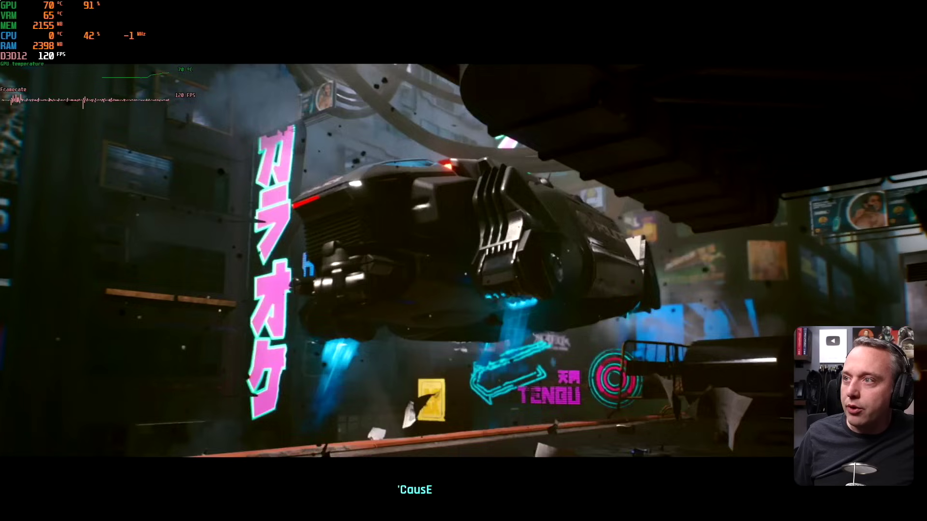
- Open the game's Video settings and verify Max FPS is 120
key("space")
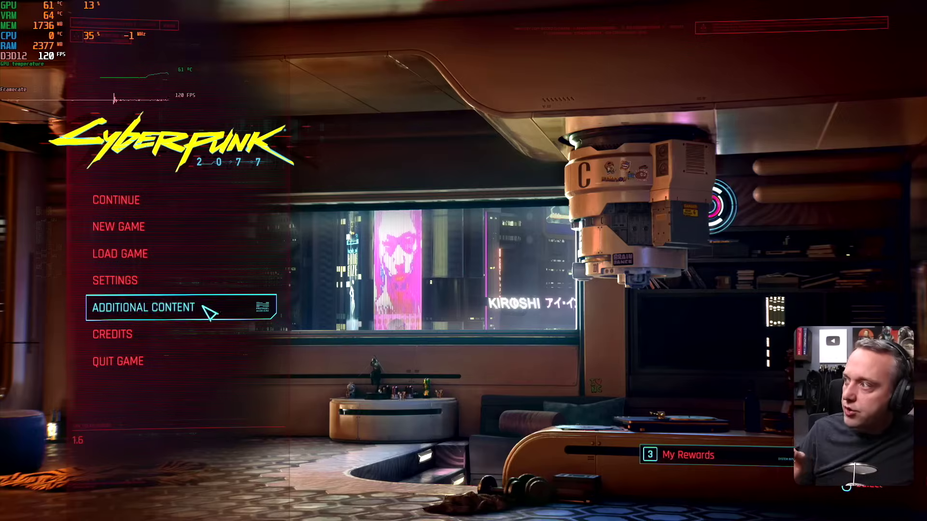
left_click(131, 285)
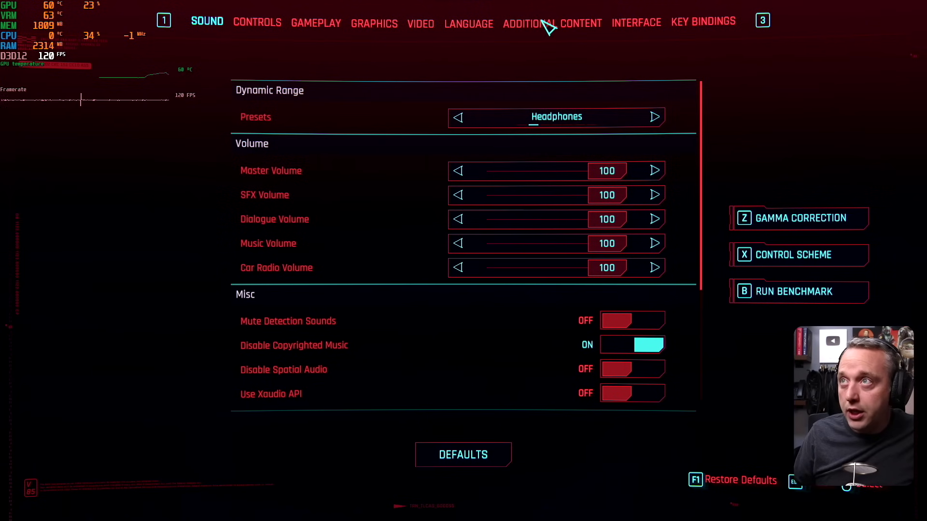
left_click(421, 25)
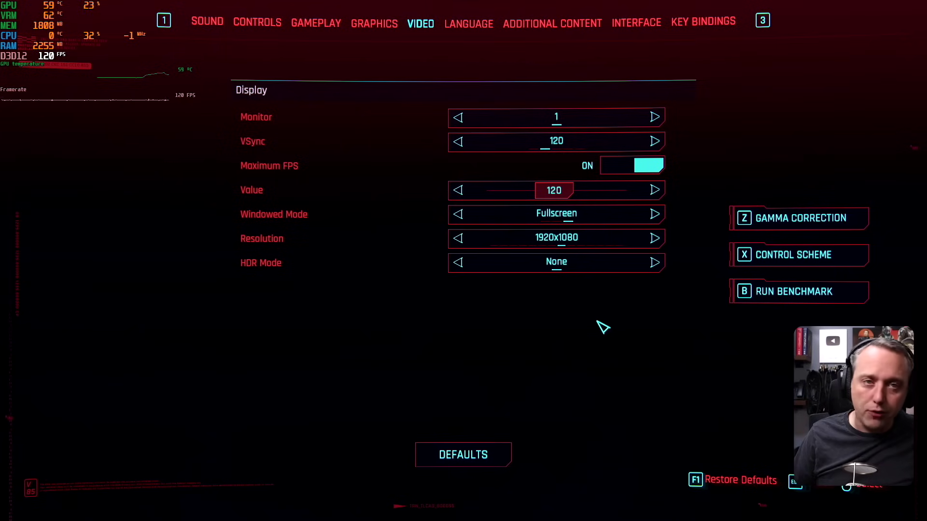
left_click(571, 194)
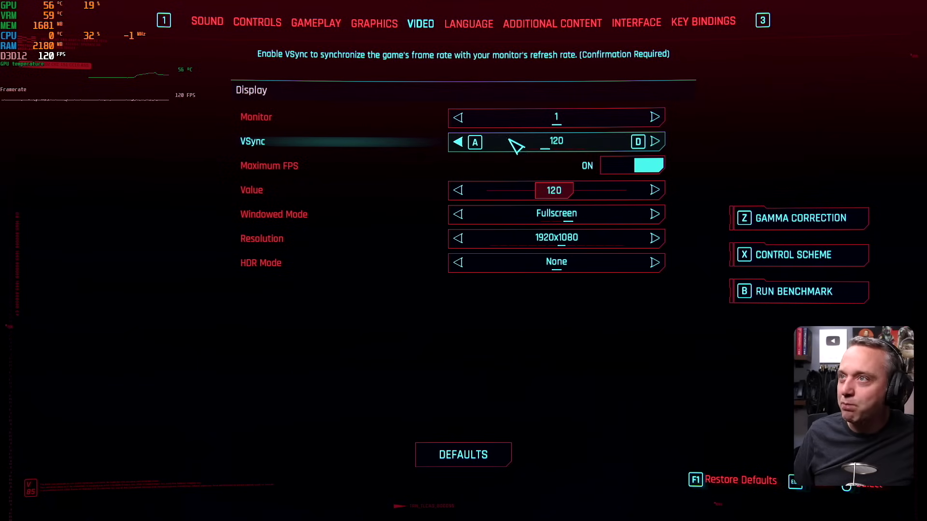
- Set the Graphics Quick Preset to Ultra and restore the default graphics settings
left_click(387, 27)
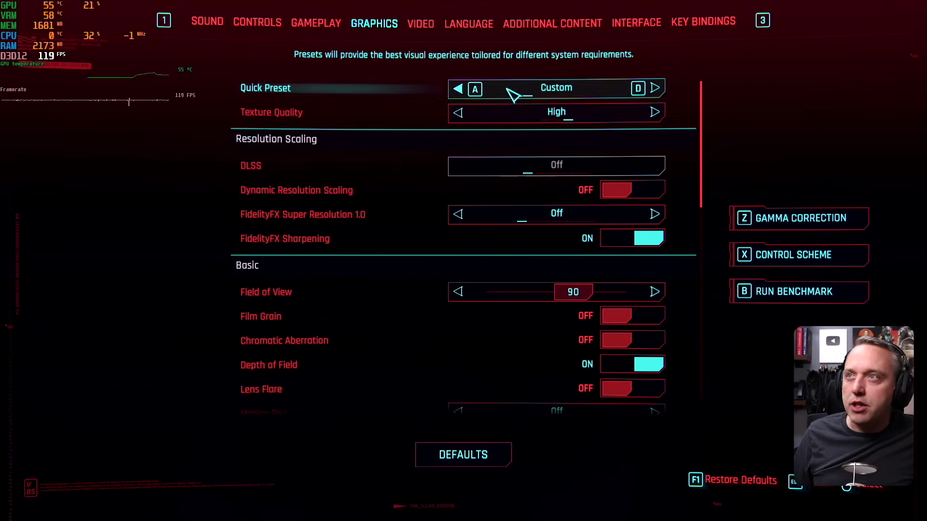
left_click(652, 88)
left_click(647, 90)
left_click(653, 88)
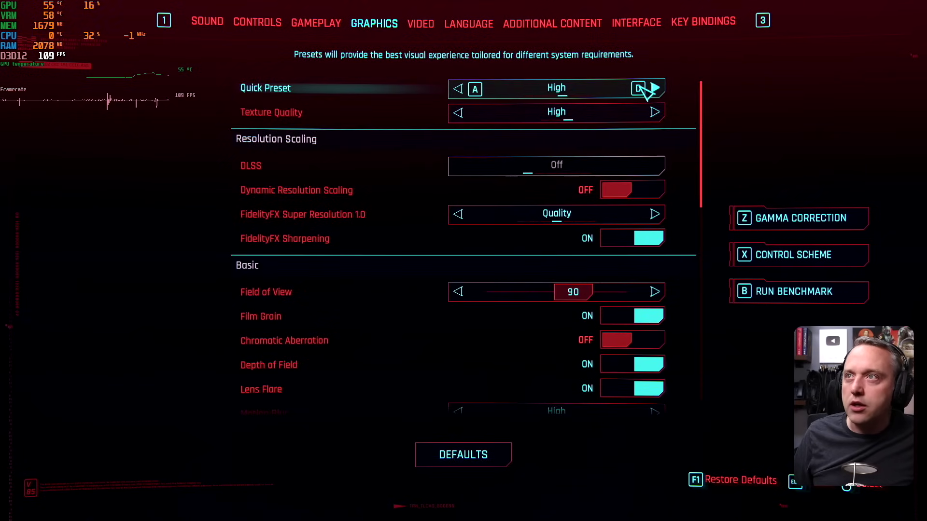
left_click(652, 88)
left_click(467, 458)
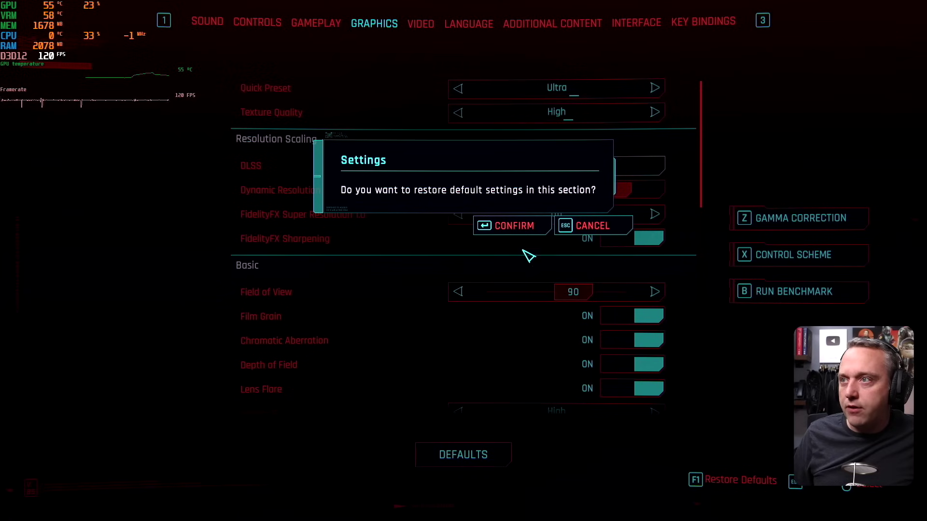
left_click(526, 226)
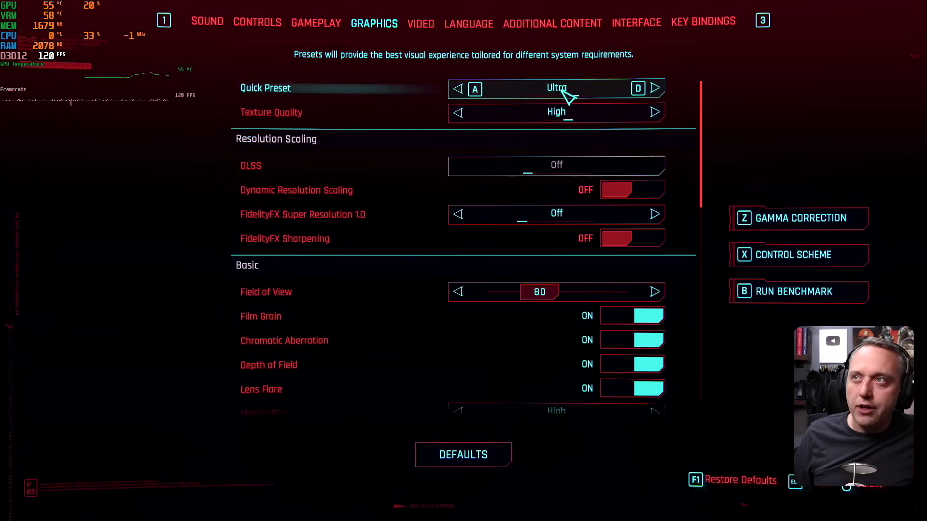
left_click(421, 24)
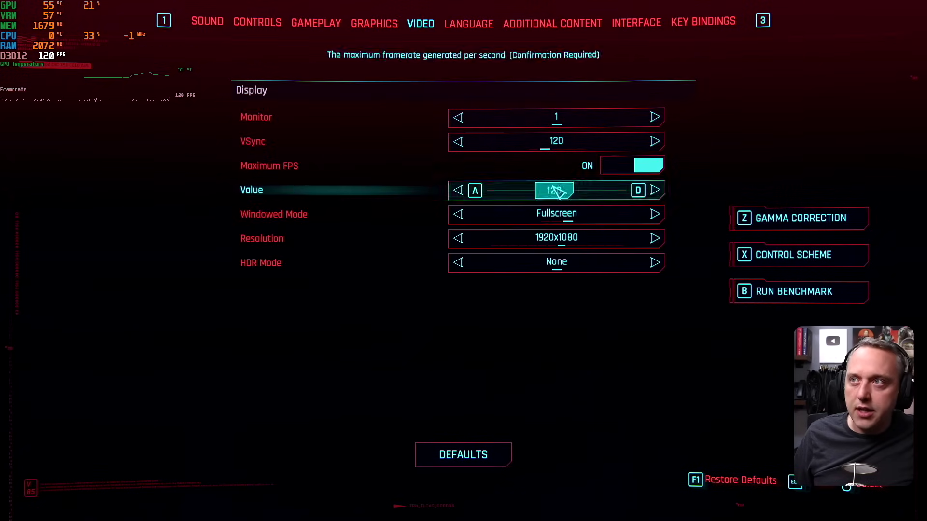
left_click(377, 28)
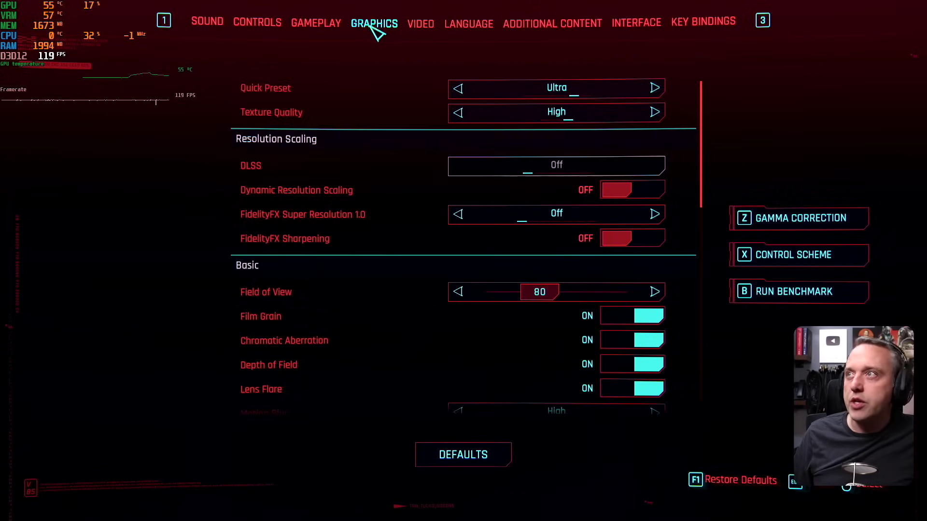
- Run the Ultra 1920x1080 benchmark and dismiss the 94.63 average FPS results
left_click(799, 292)
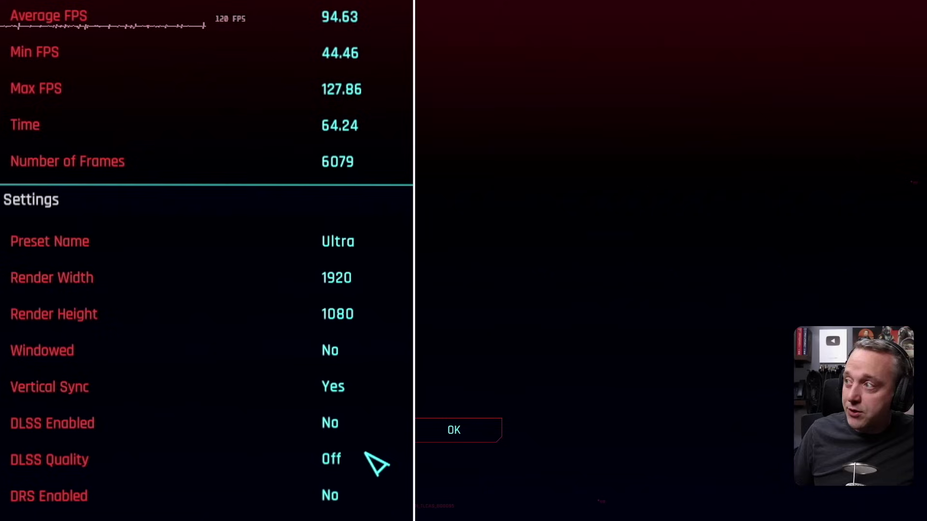
left_click(463, 430)
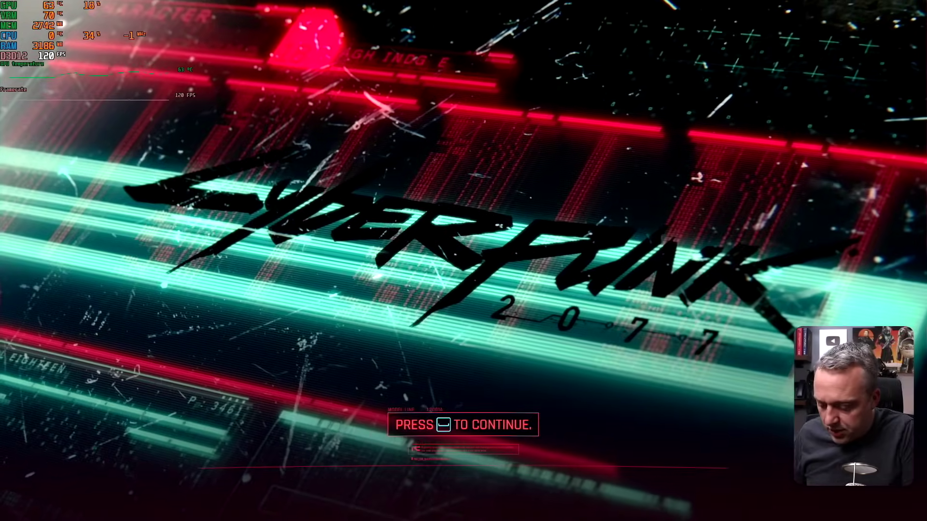
- Switch back to Steam's Cyberpunk 2077 library page with Alt+Tab
key("alt+Tab")
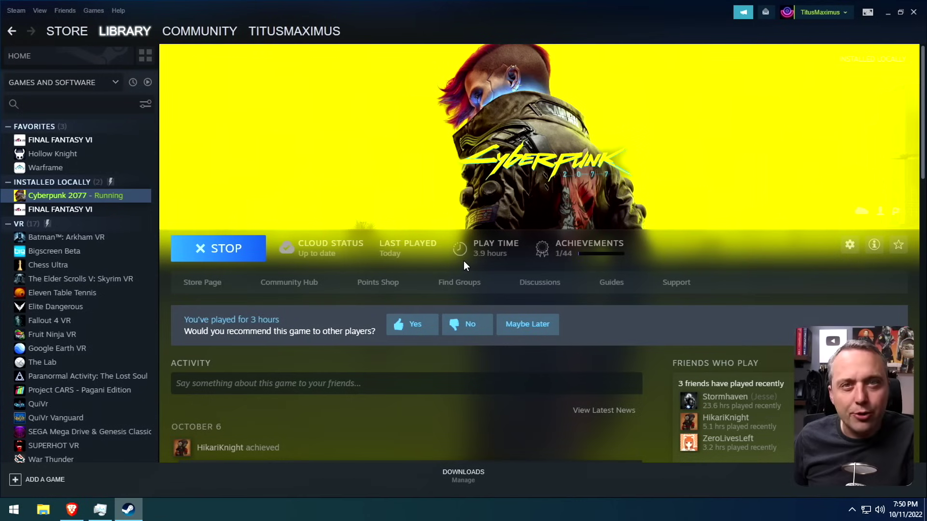